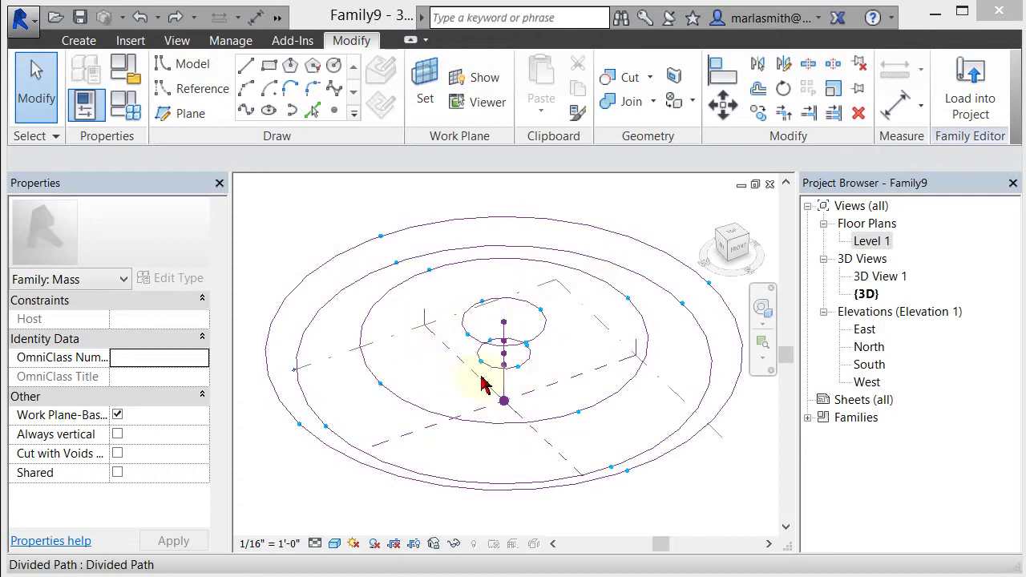
Place a reference point on a ring node, using the Center (Front/Back) reference plane as work plane
click(335, 110)
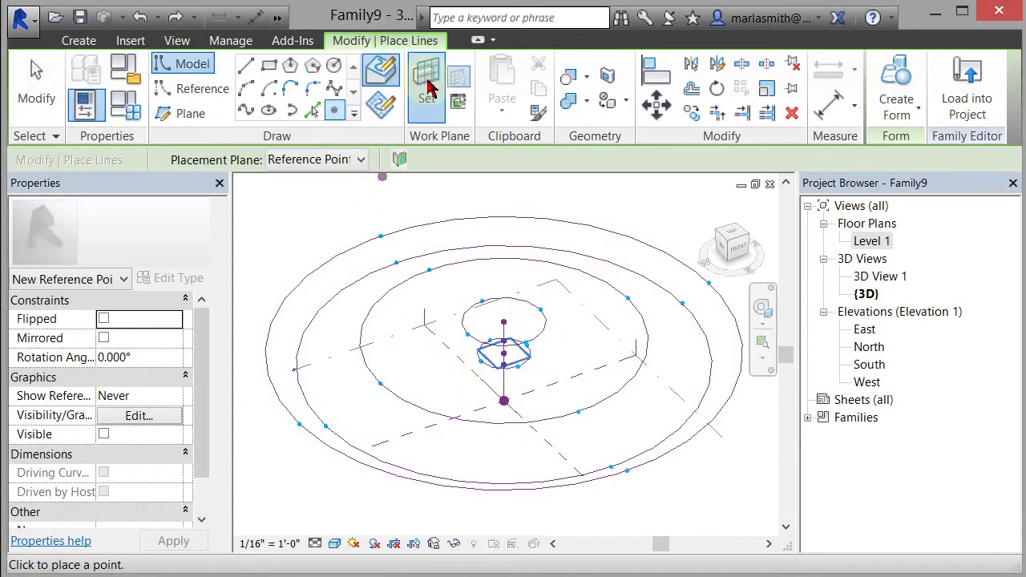
click(427, 81)
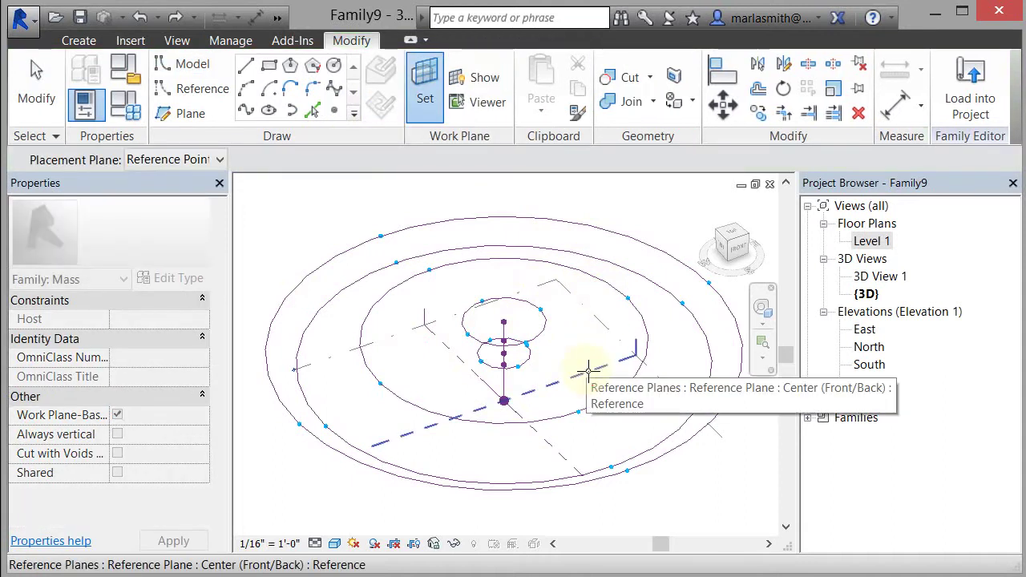
click(607, 360)
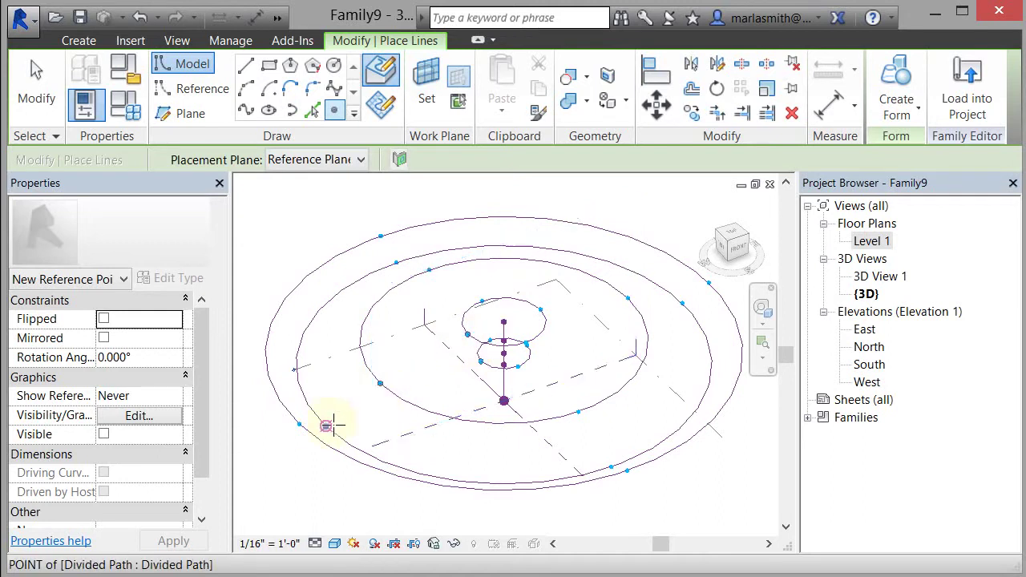
click(300, 424)
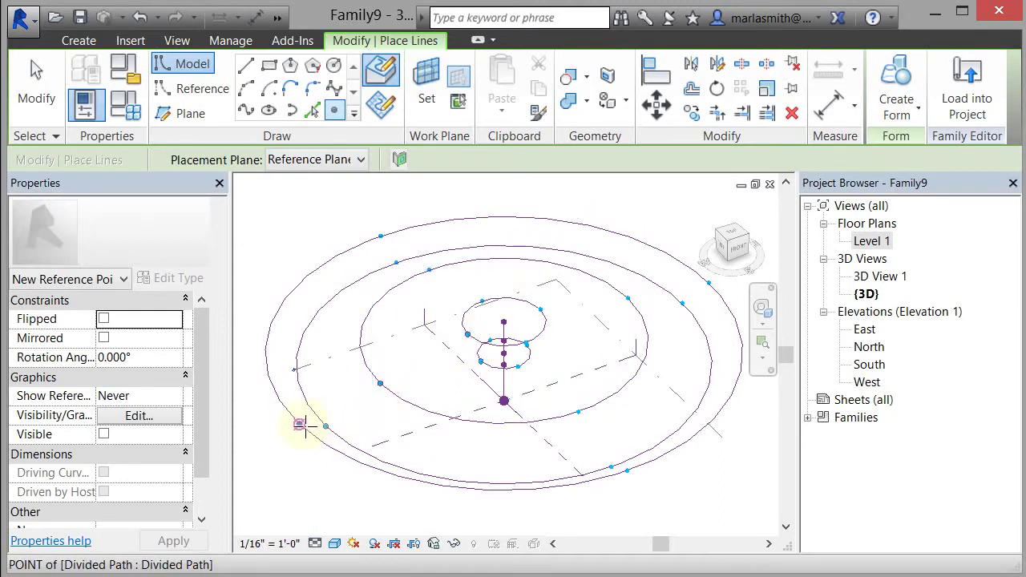
click(36, 88)
Select the five reference points and draw a 267-foot spline through them from the outer ring inward
click(525, 419)
shift+middle_drag(526, 424, 511, 443)
scroll(472, 385, up, 2)
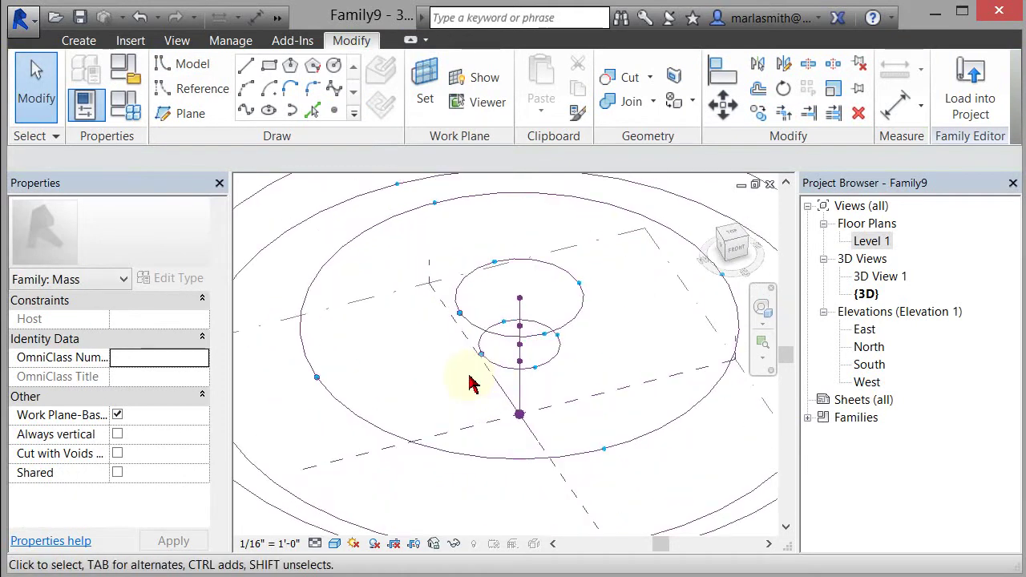
drag(388, 262, 499, 397)
shift+middle_drag(683, 320, 568, 355)
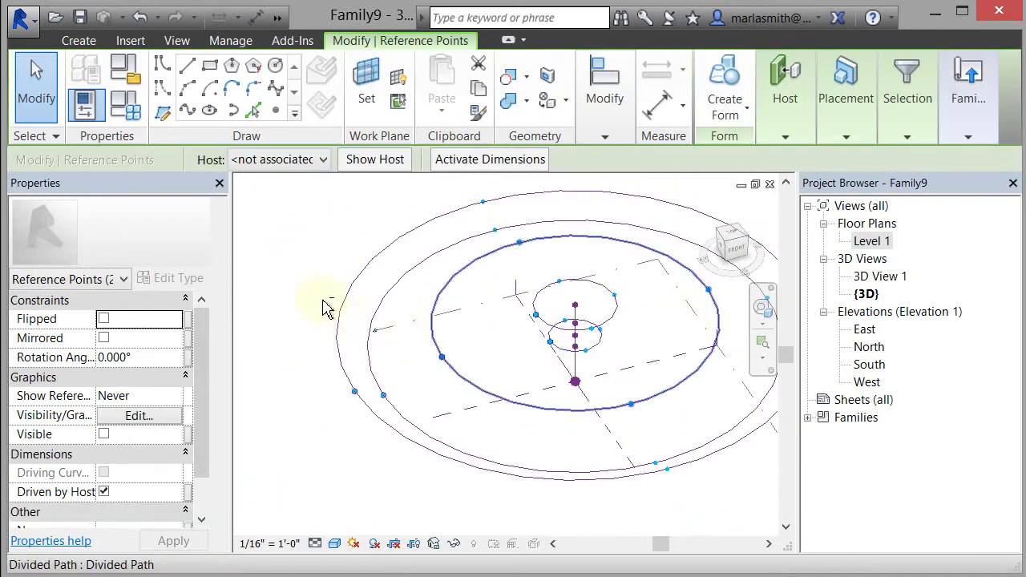
drag(306, 286, 467, 432)
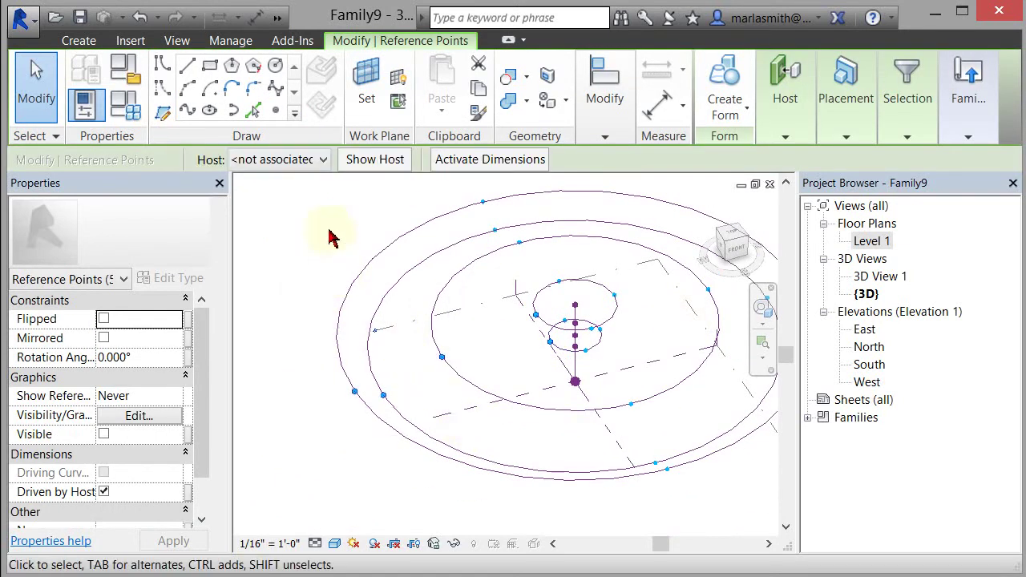
click(191, 117)
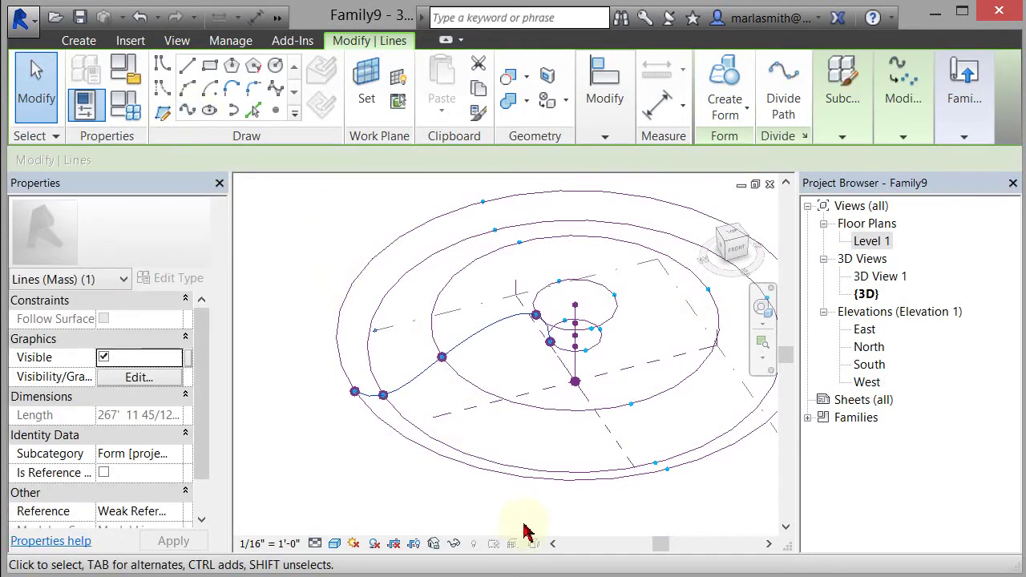
mouse_move(525, 522)
shift+middle_down()
mouse_move(508, 465)
mouse_move(449, 476)
mouse_move(538, 527)
shift+middle_up()
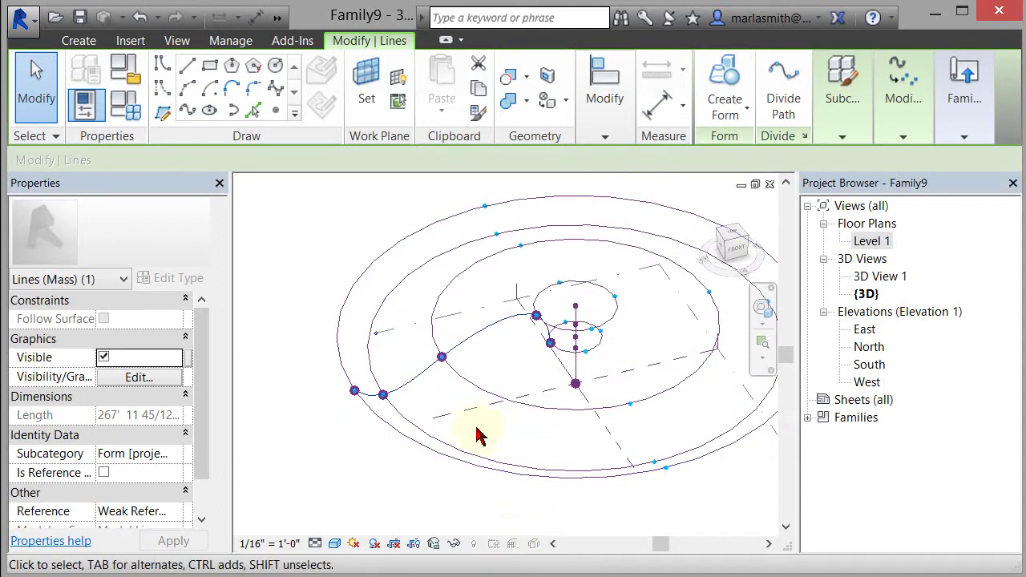
Select the reference line that controls the spline's reach
click(385, 431)
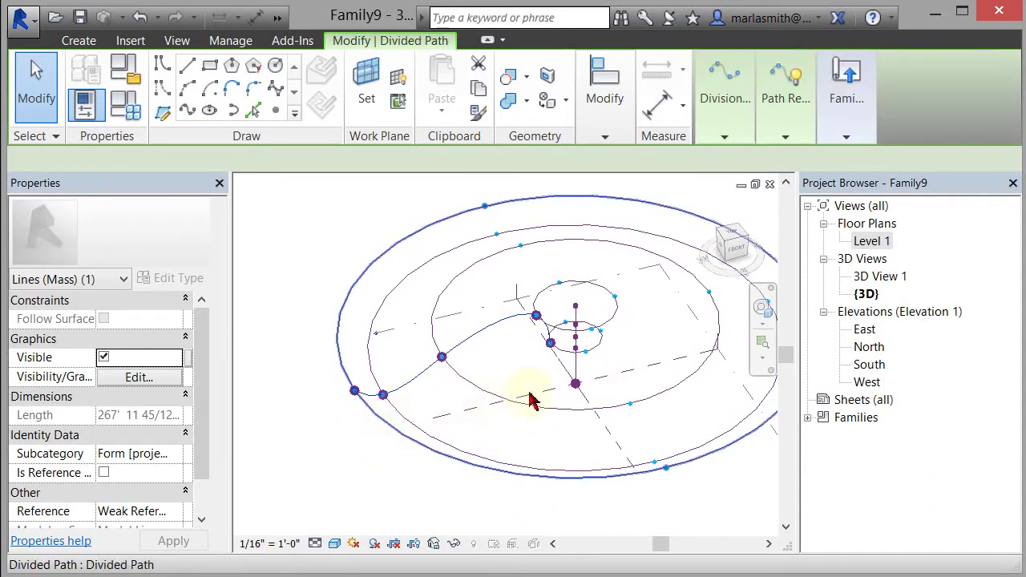
click(445, 509)
click(507, 484)
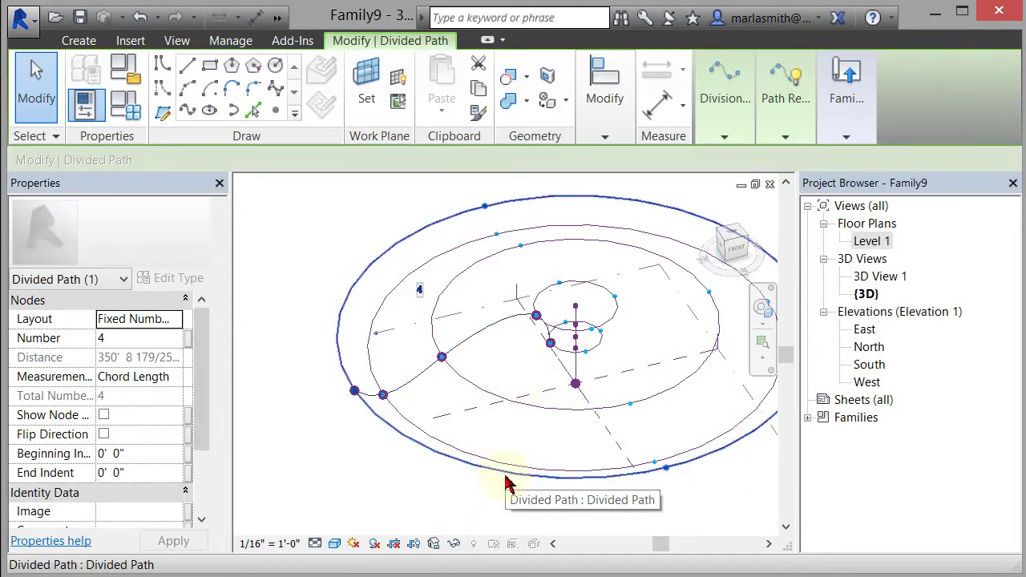
shift+middle_drag(507, 484, 488, 470)
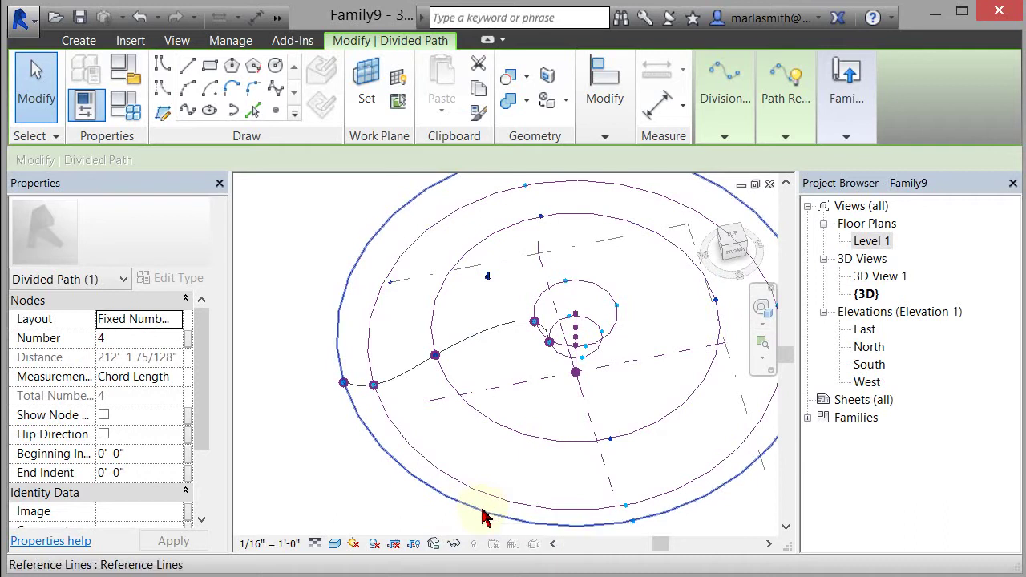
click(485, 518)
Change the reference line's length dimension from 248' 0" to 270' 0"
click(491, 397)
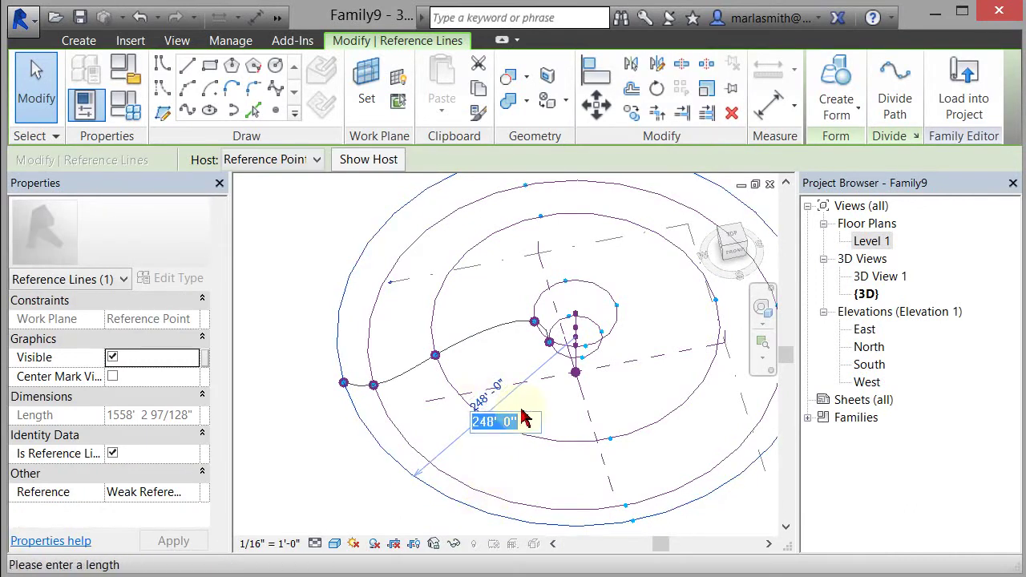
text(270)
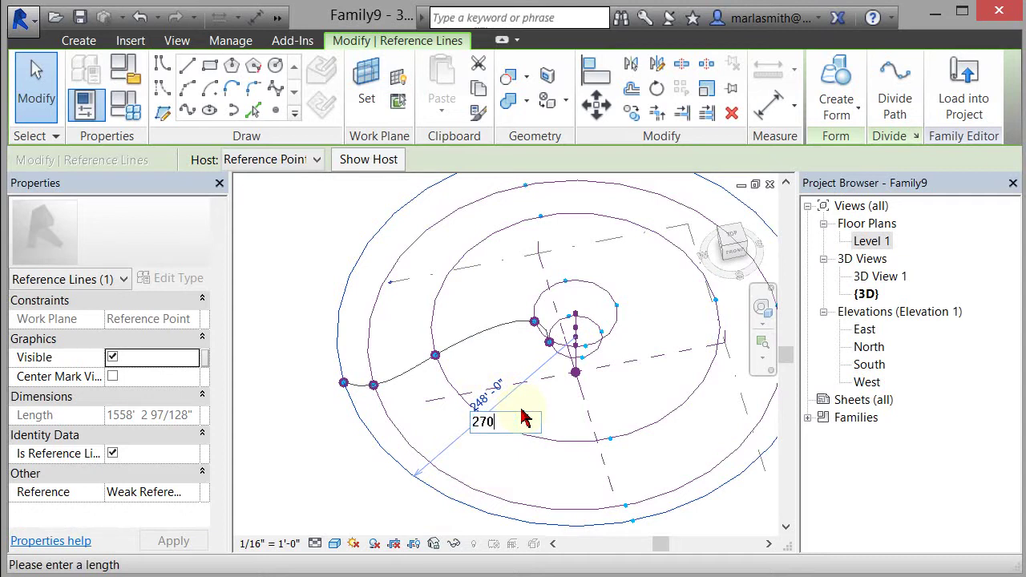
key(Return)
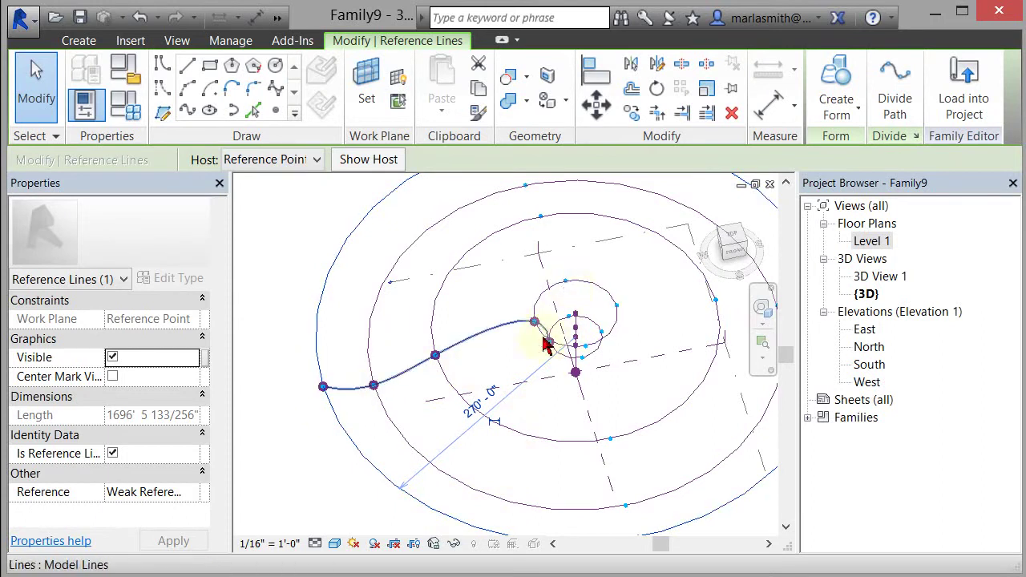
scroll(441, 280, down, 2)
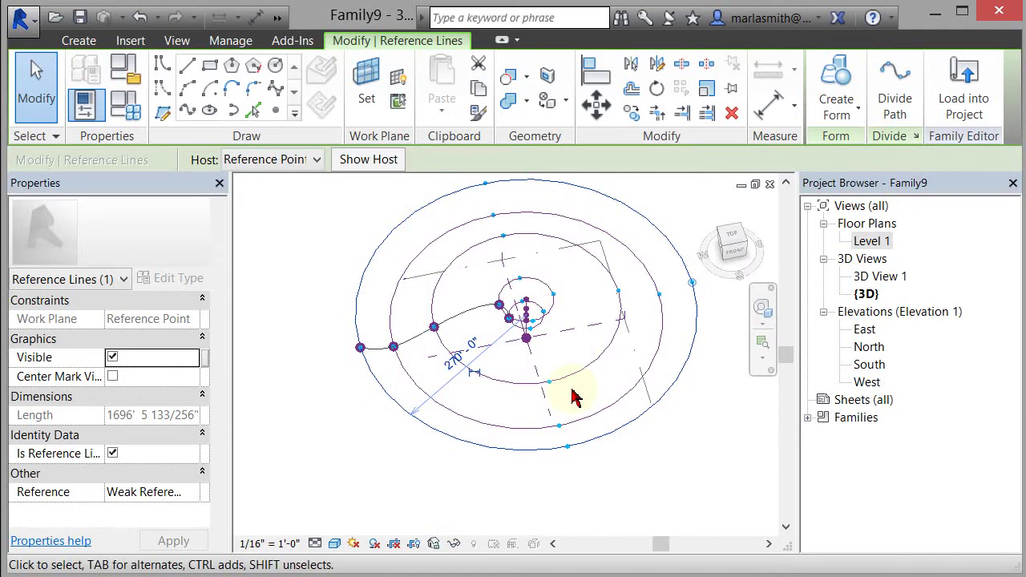
scroll(361, 233, up, 2)
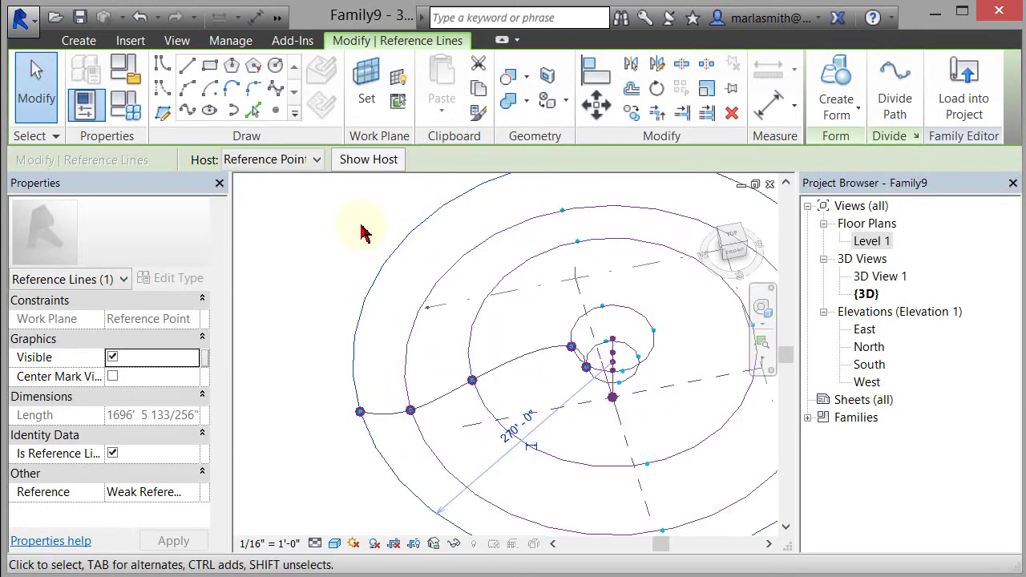
scroll(361, 233, down, 2)
click(383, 510)
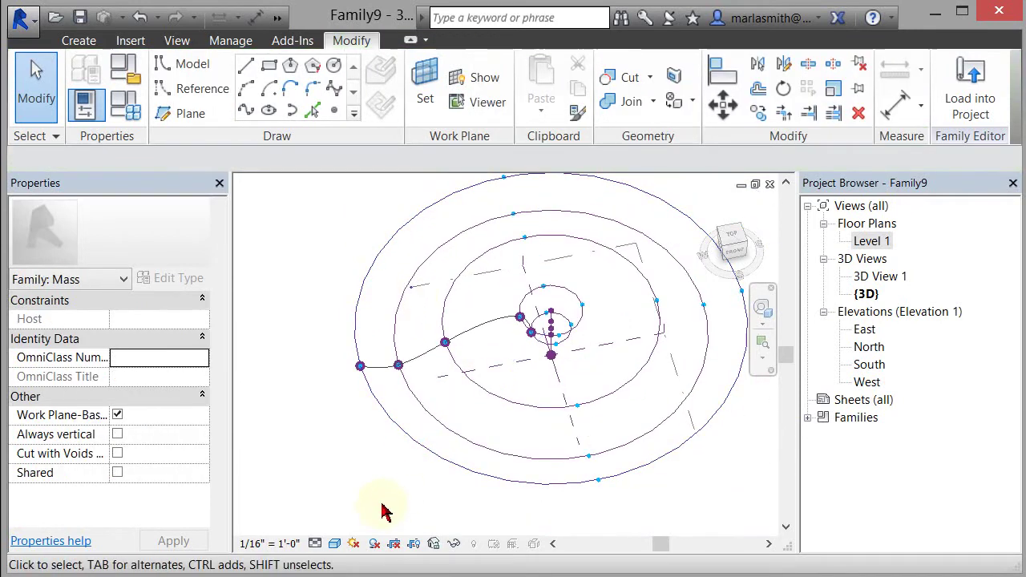
shift+middle_drag(470, 483, 393, 487)
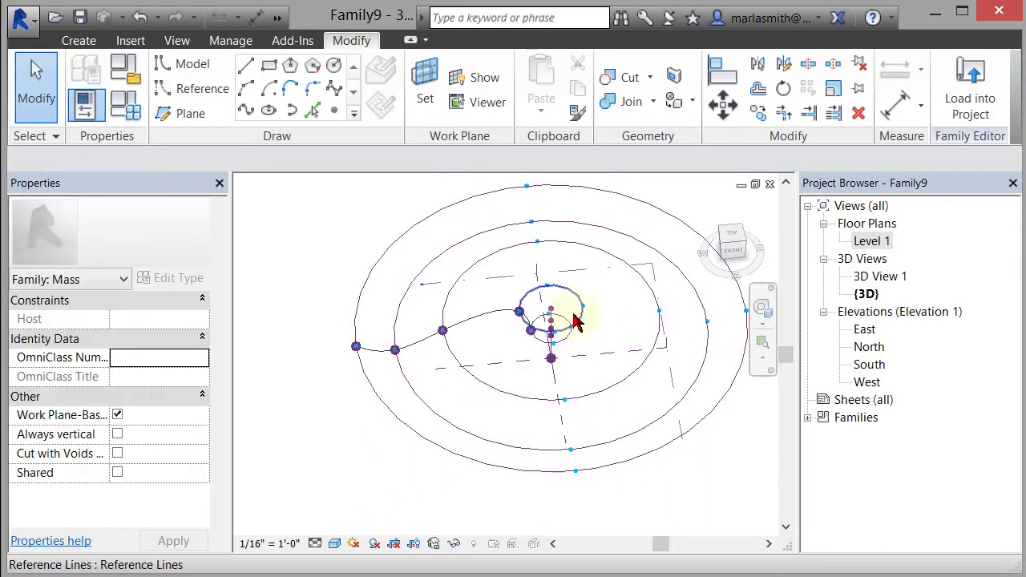
Make the spline a reference line with the Is Reference Line property
scroll(562, 329, up, 2)
shift+middle_drag(513, 427, 543, 401)
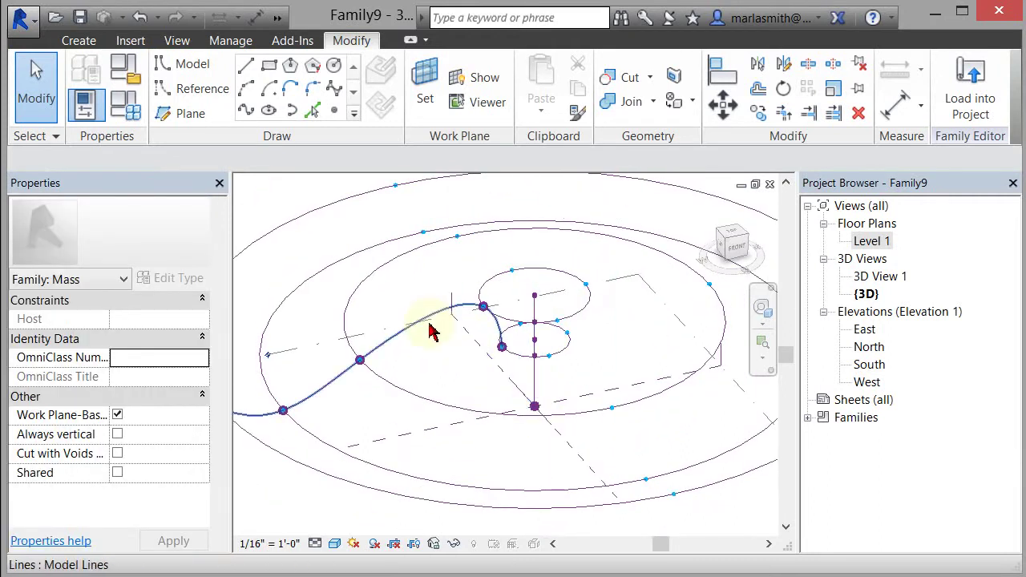
click(348, 373)
scroll(201, 413, down, 2)
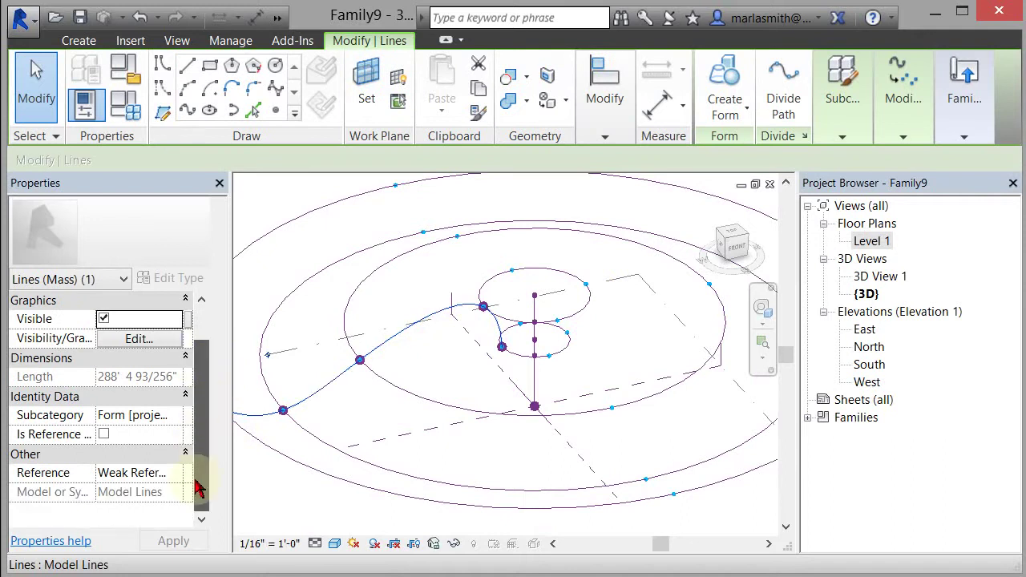
click(103, 434)
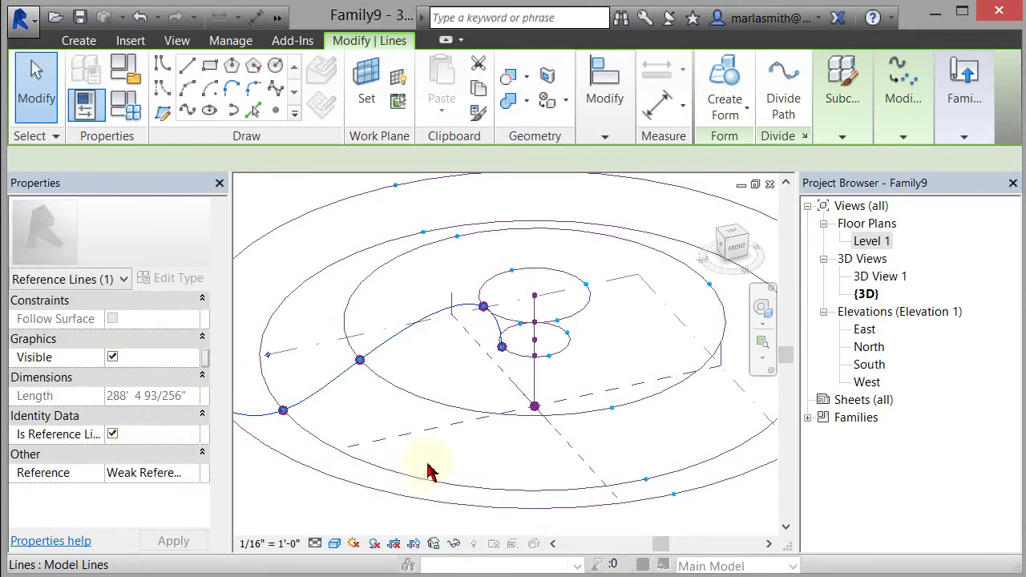
Create a revolved dish form from the spline and the central vertical reference line
shift+middle_drag(449, 436, 470, 372)
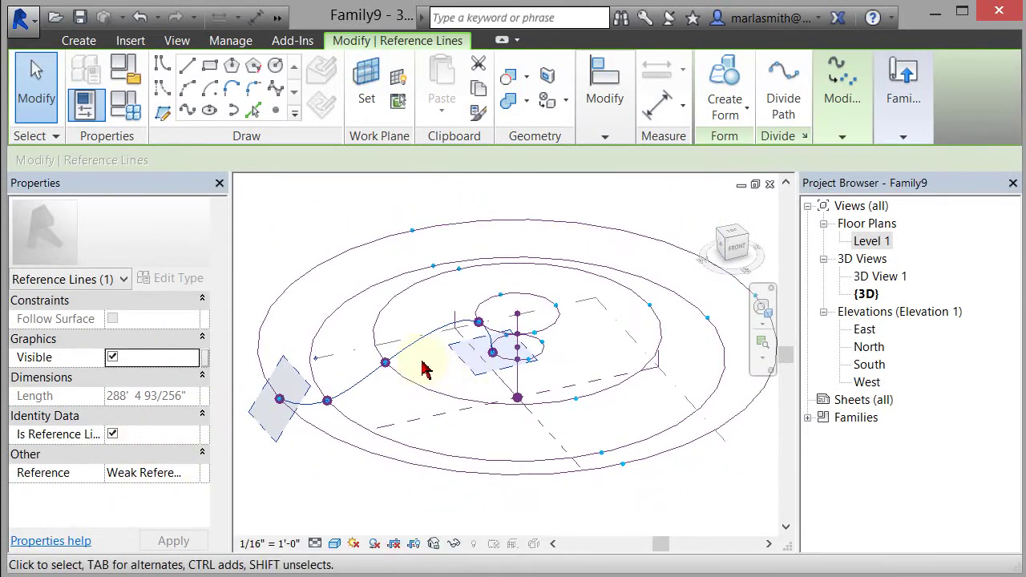
scroll(522, 379, up, 3)
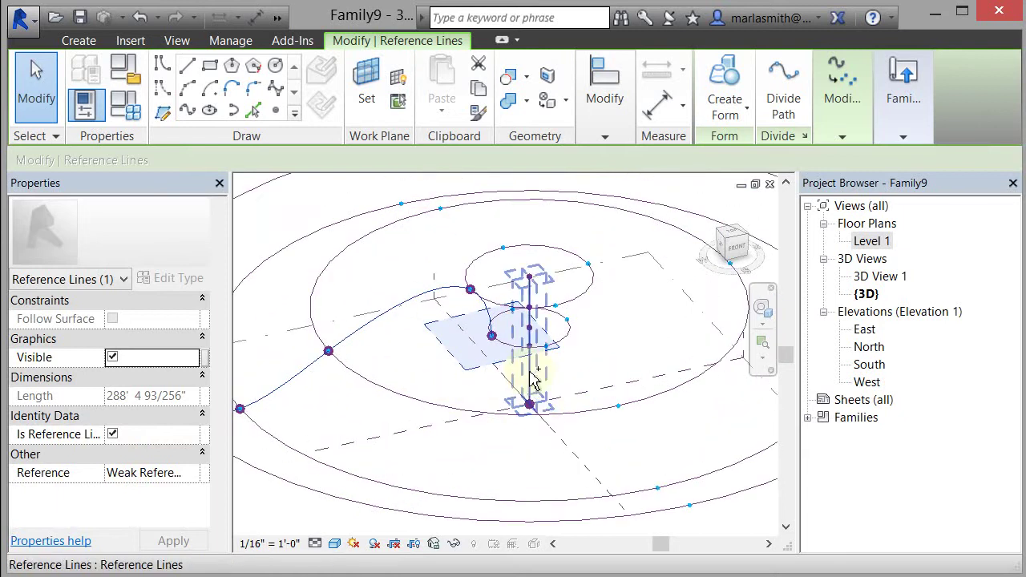
ctrl+click(534, 380)
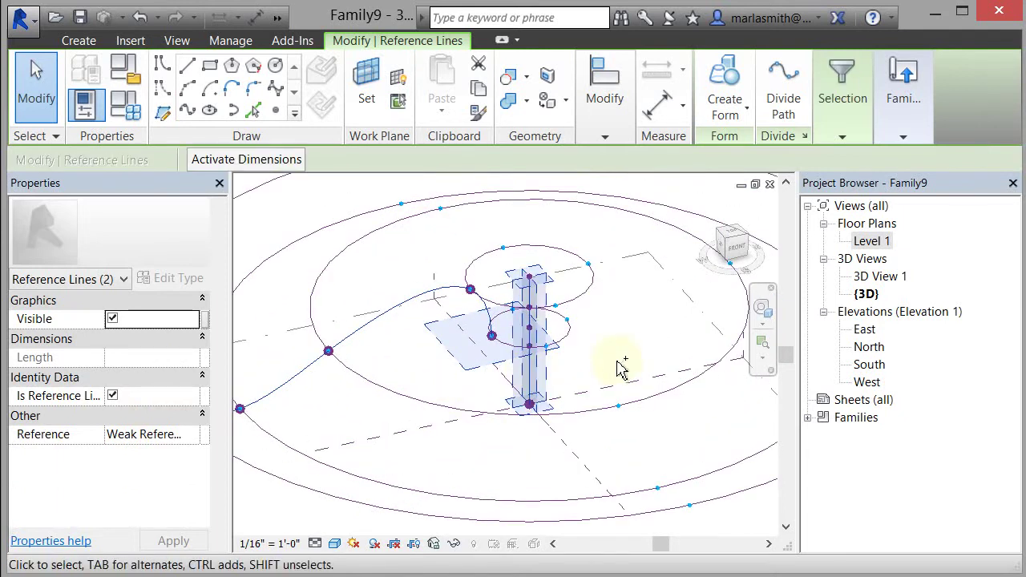
click(726, 78)
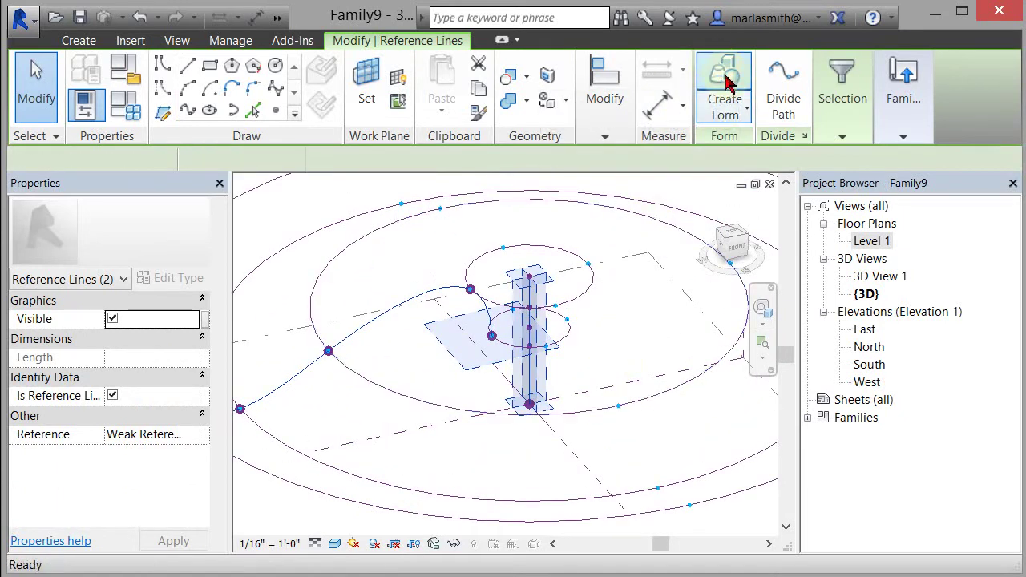
scroll(600, 279, down, 4)
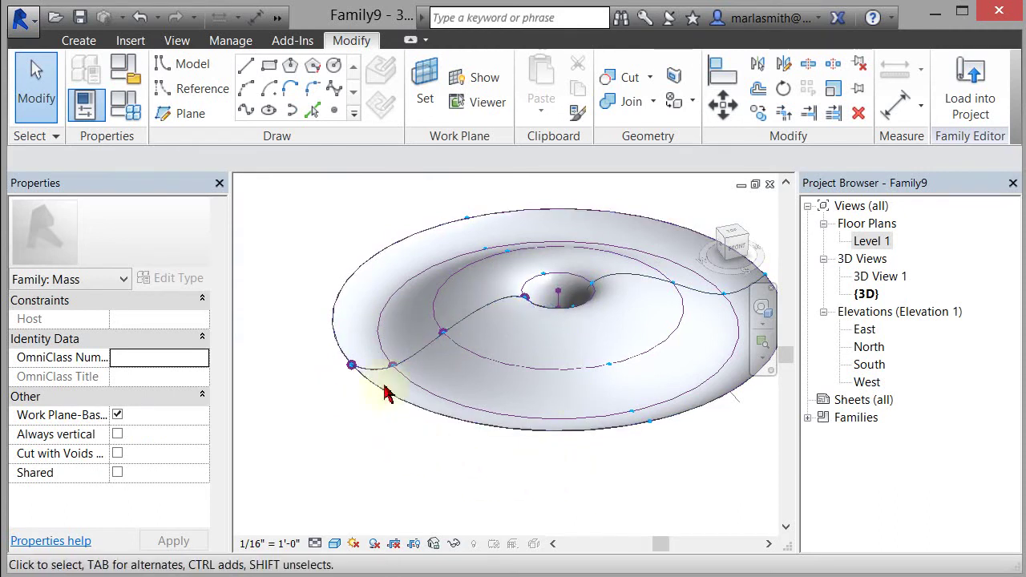
shift+middle_drag(412, 221, 394, 254)
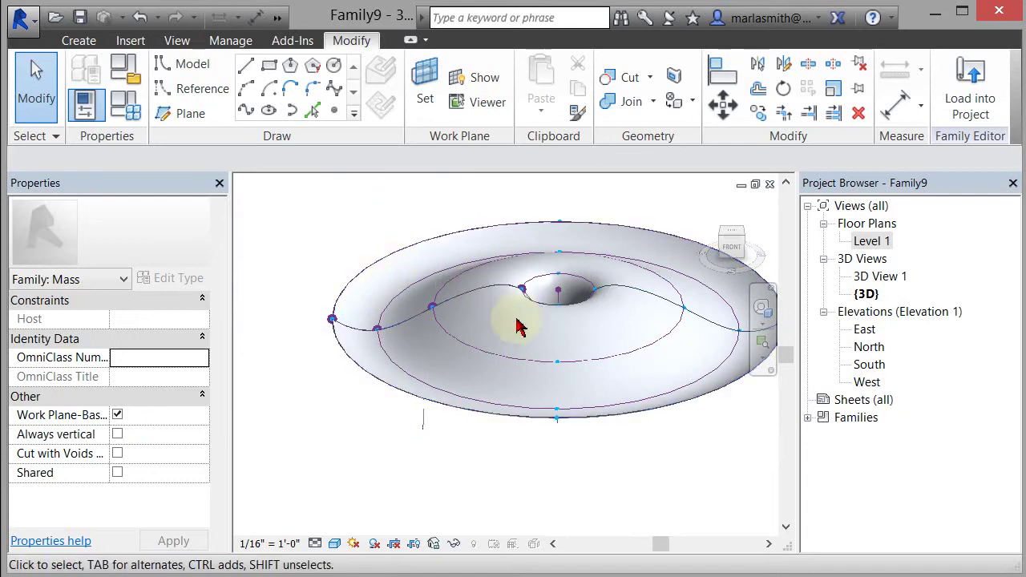
Set the revolved dish form's End Angle to 180° to leave a half dish
click(373, 275)
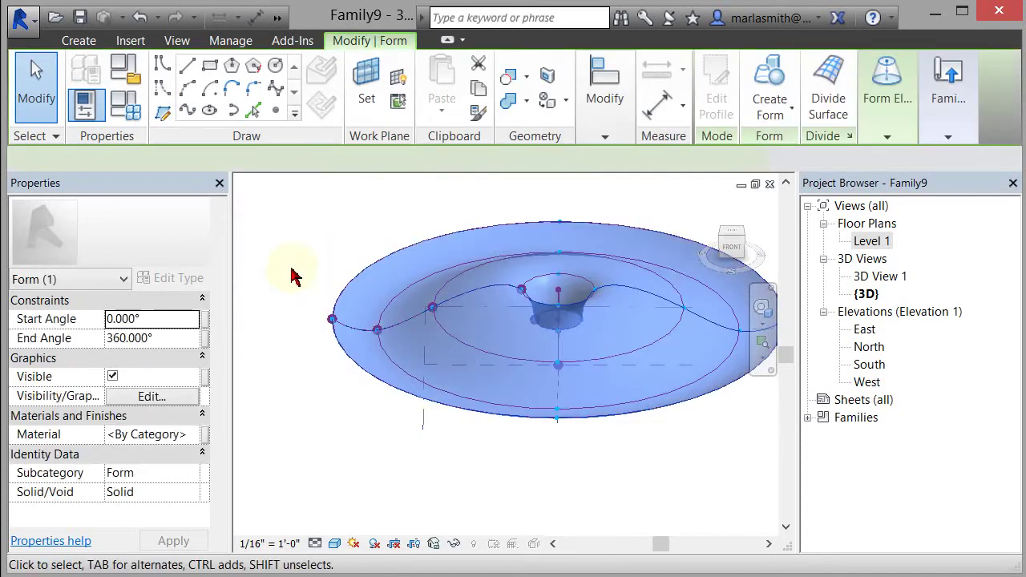
click(173, 341)
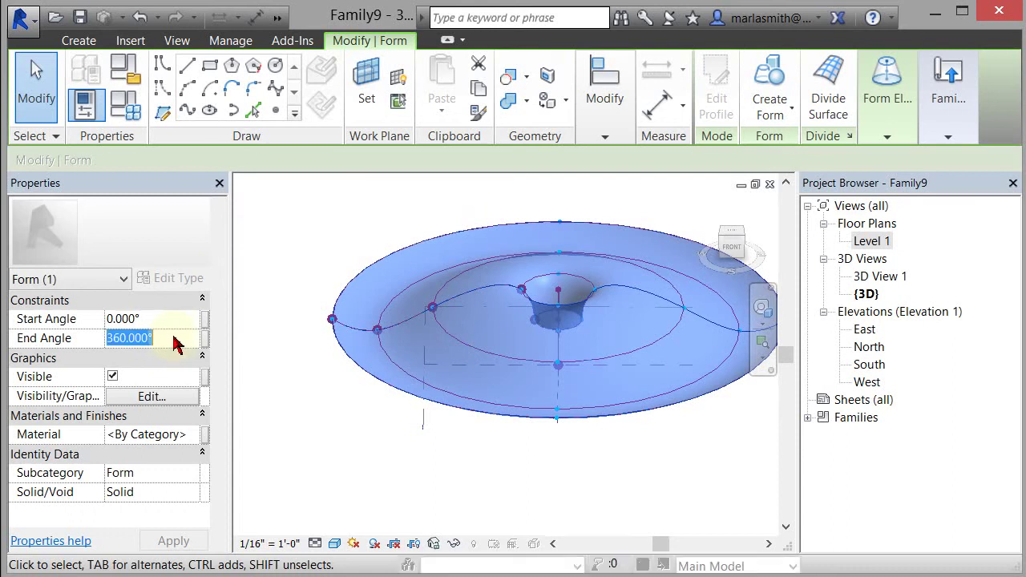
text(18)
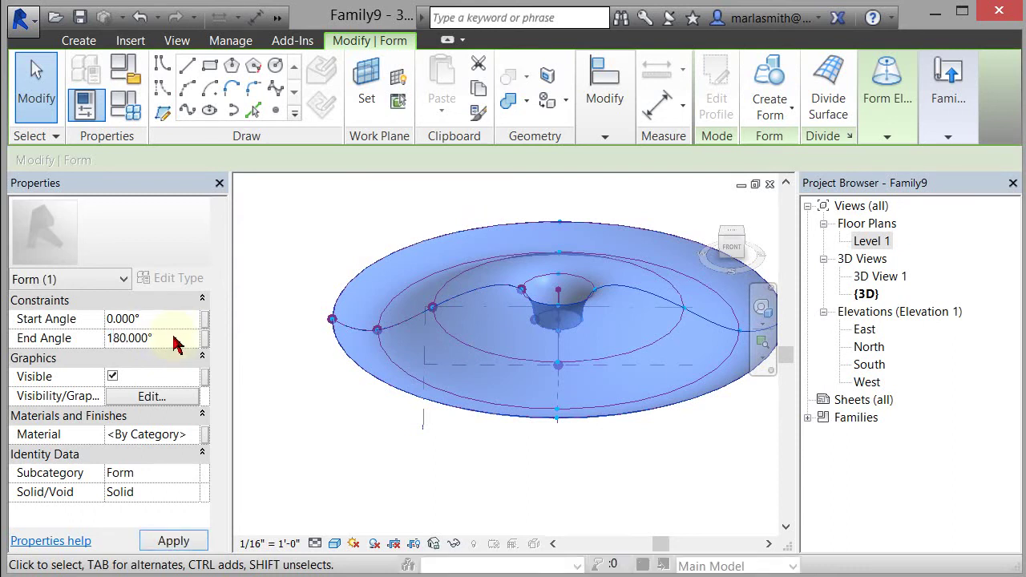
click(565, 475)
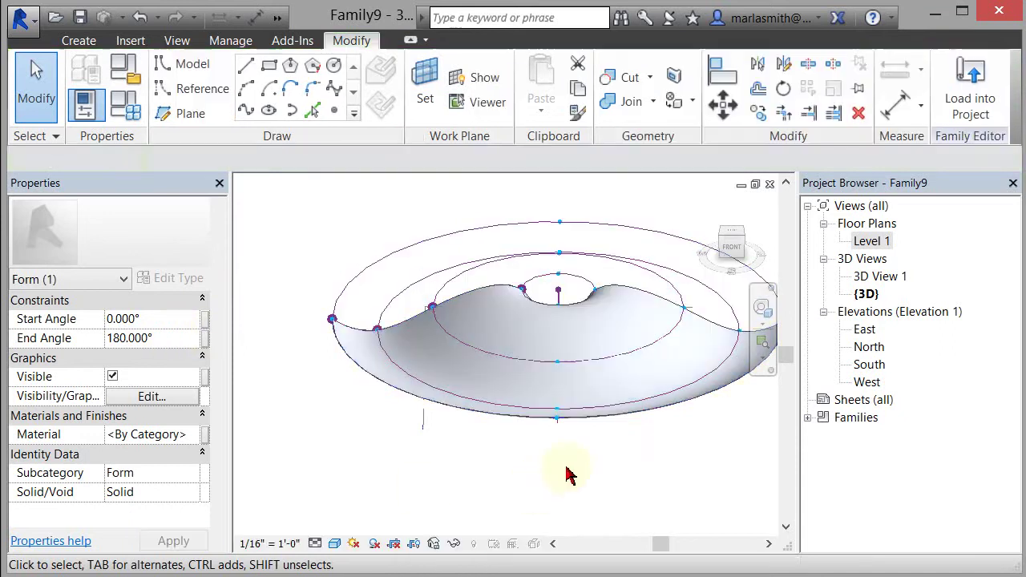
shift+middle_drag(520, 488, 284, 492)
scroll(591, 177, up, 3)
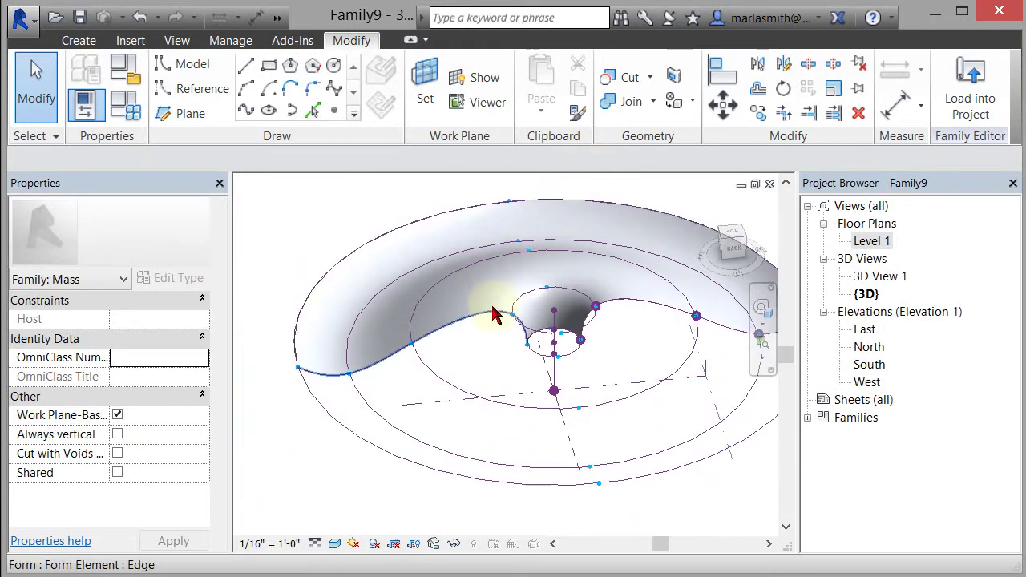
Divide the half-dish form's surface into a 12 × 12 U/V grid
click(497, 315)
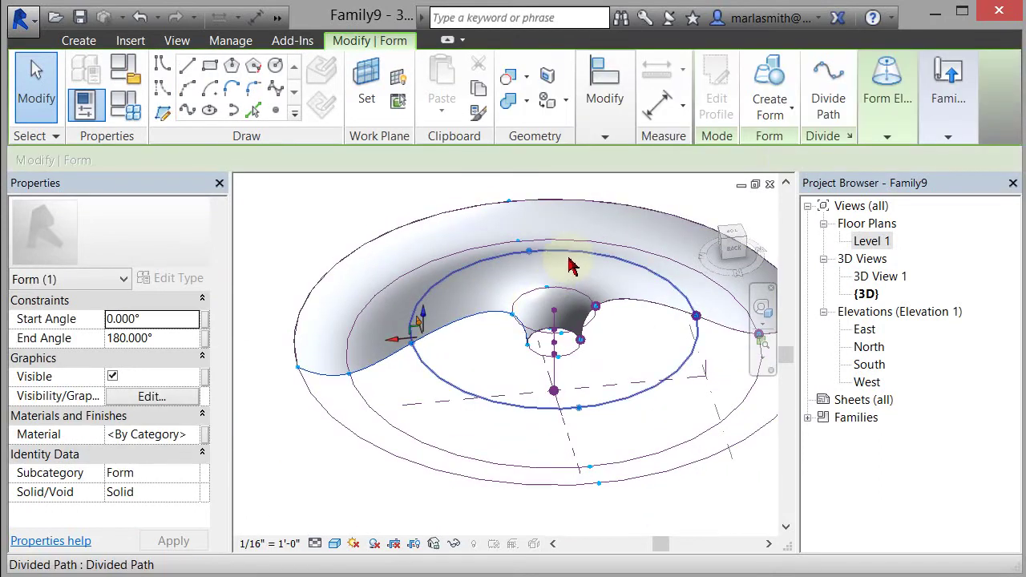
click(592, 215)
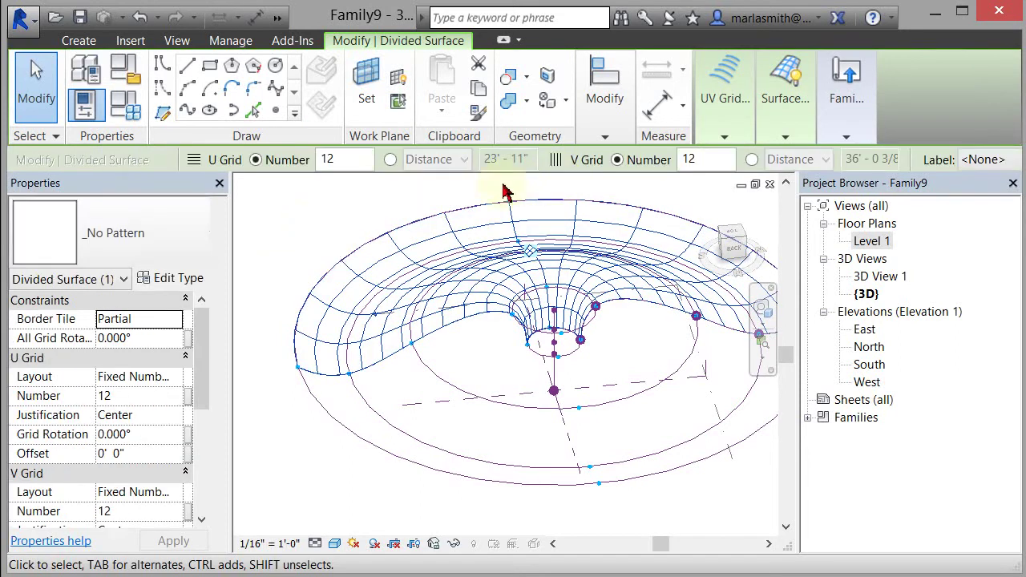
drag(206, 332, 198, 361)
Set the Grid Rotation of both the U and V grids to 45°
click(152, 377)
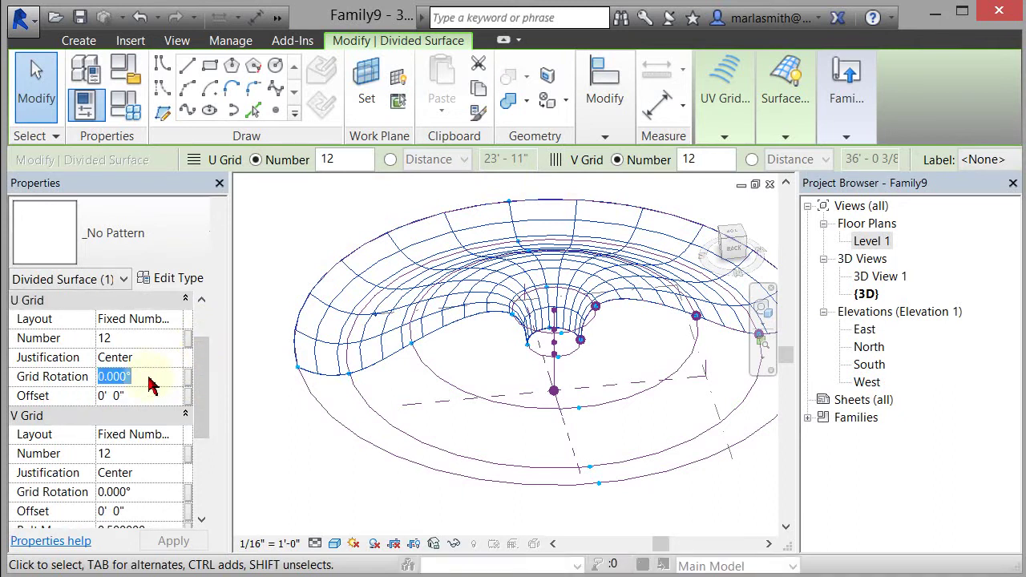
text(45)
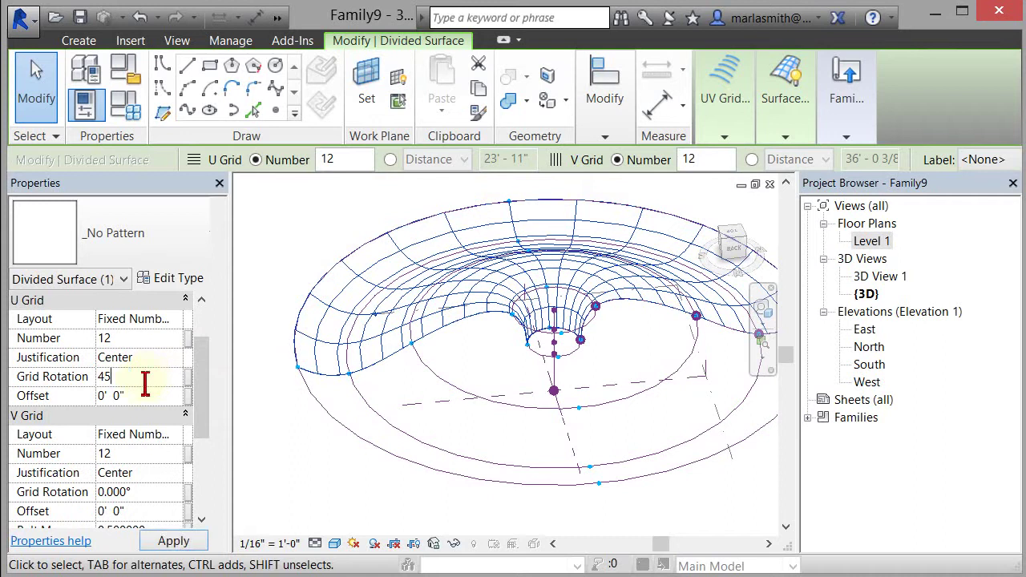
scroll(206, 428, down, 2)
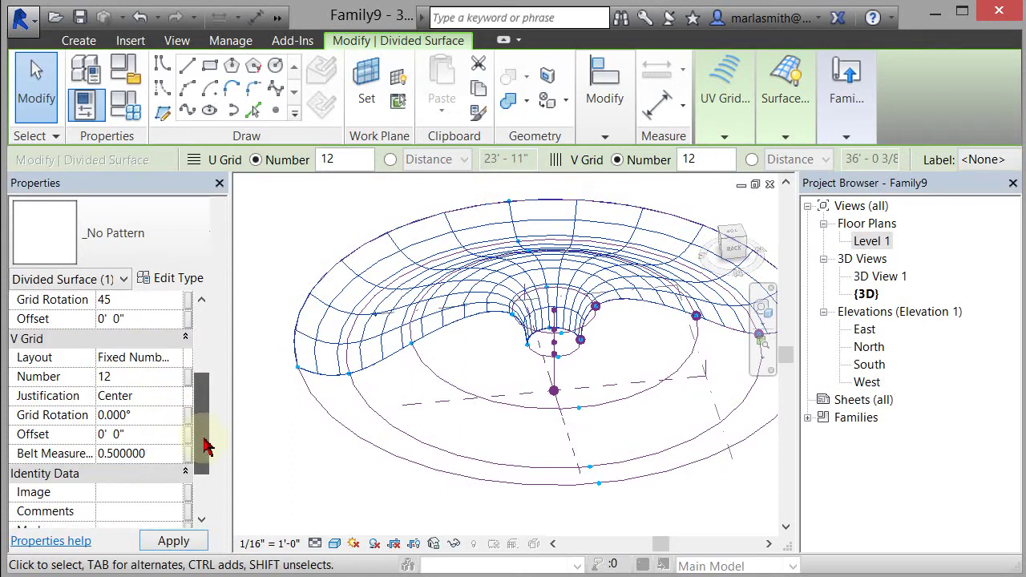
click(146, 423)
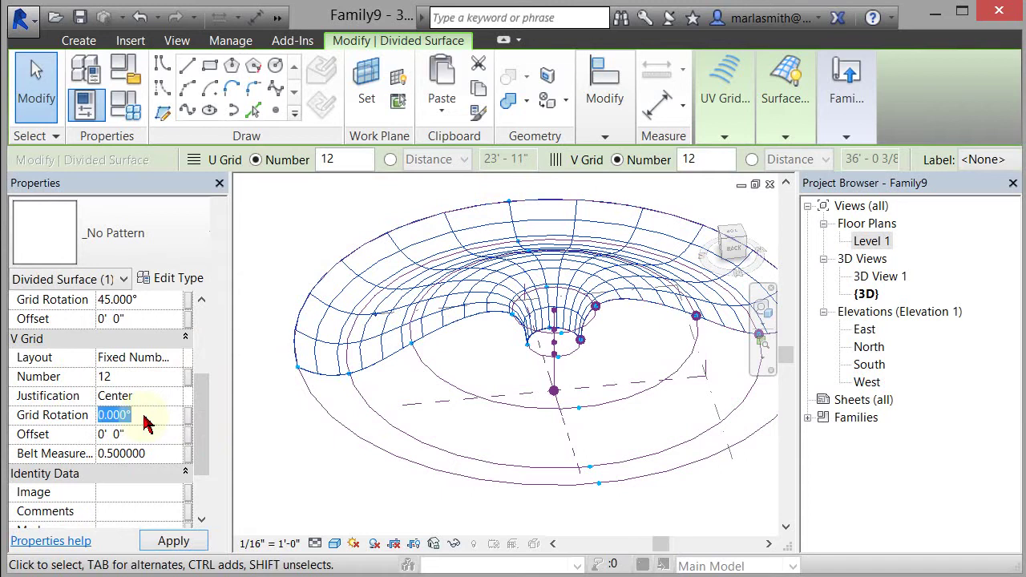
text(45)
key(Return)
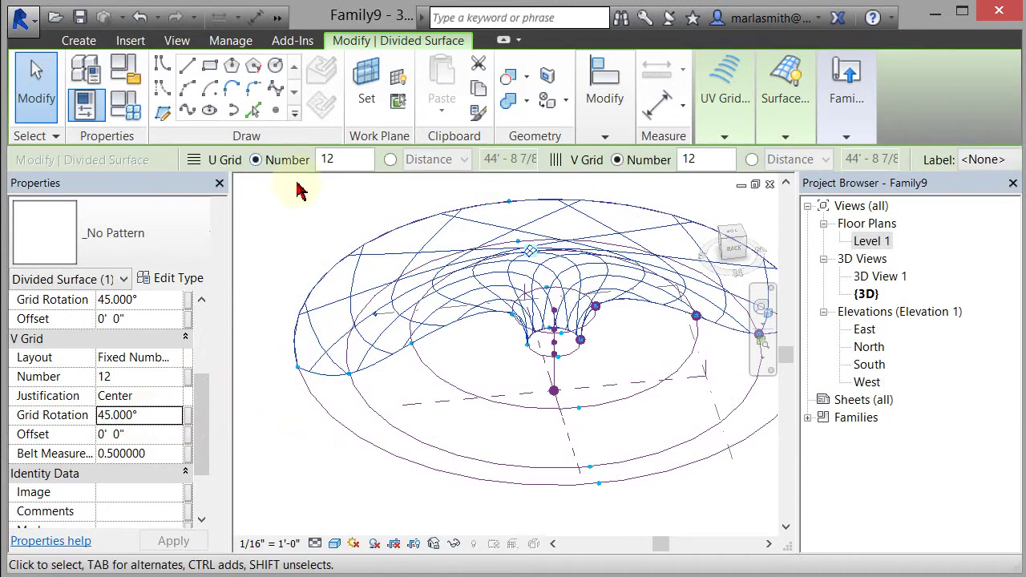
middle_drag(297, 190, 301, 247)
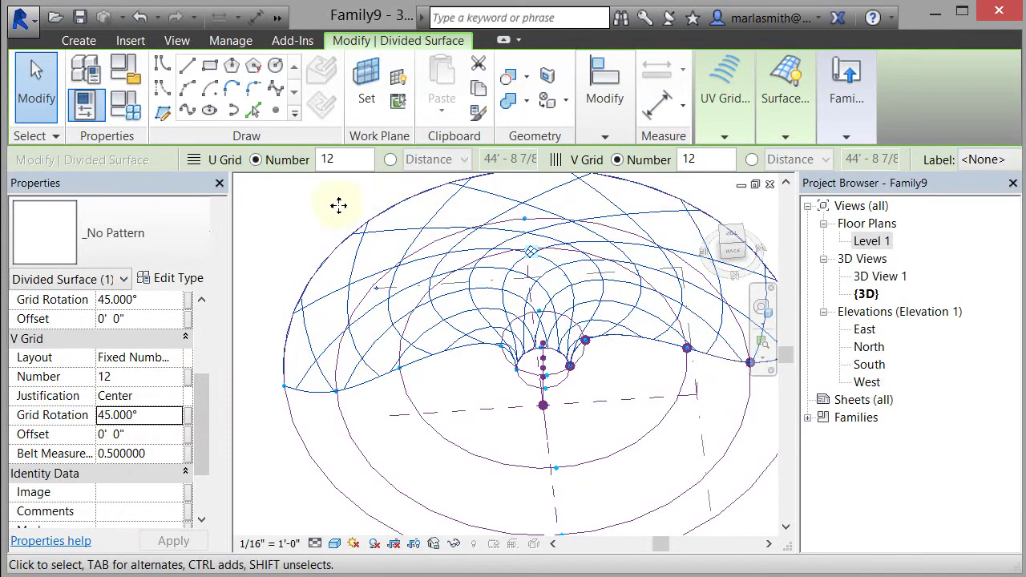
drag(344, 163, 314, 161)
Set the U Grid Number to 24 on the Options Bar
text(42)
key(Return)
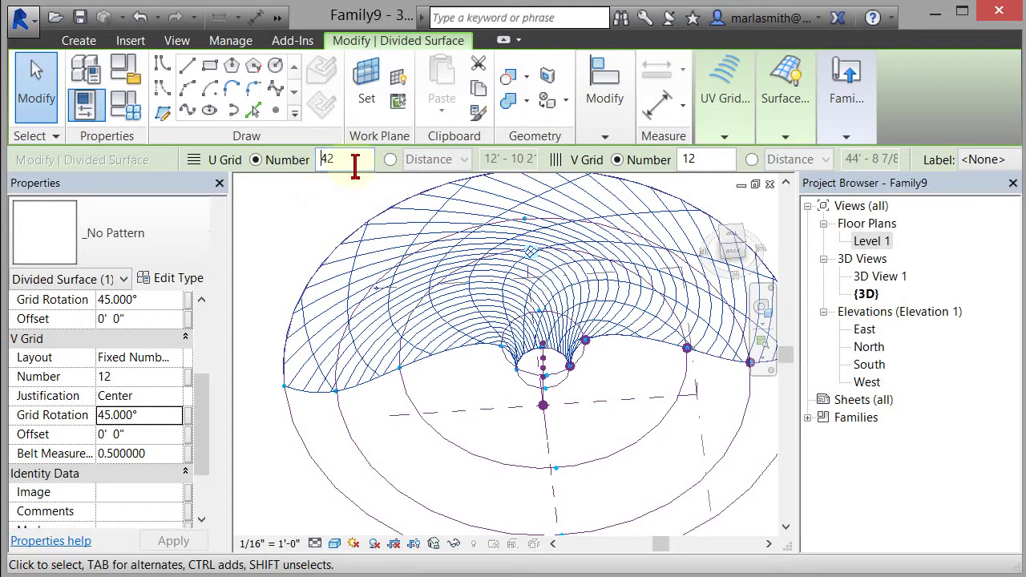
drag(358, 165, 304, 172)
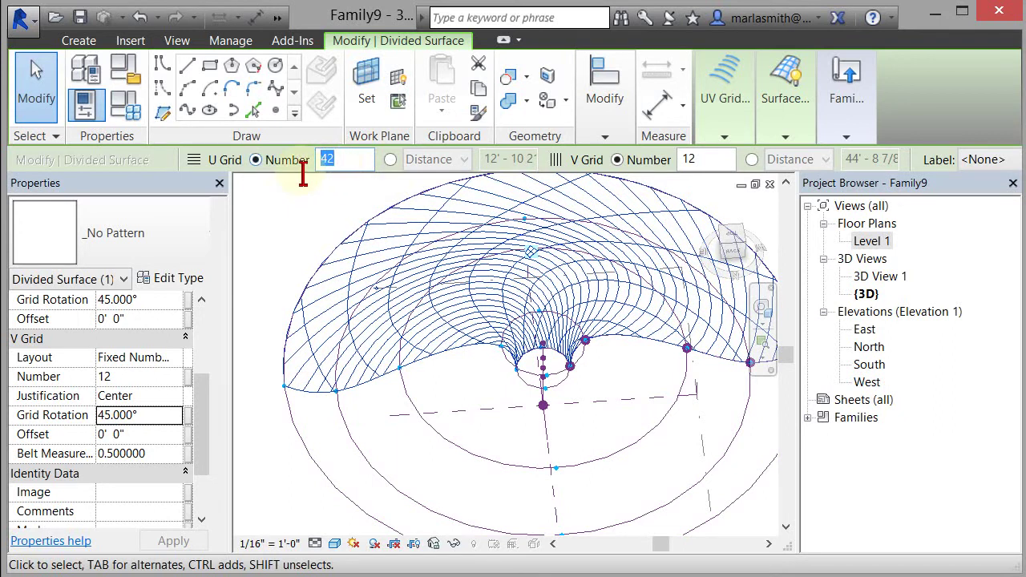
text(24)
Set the V Grid Number to 24 on the Options Bar
drag(714, 162, 660, 165)
text(2)
key(Return)
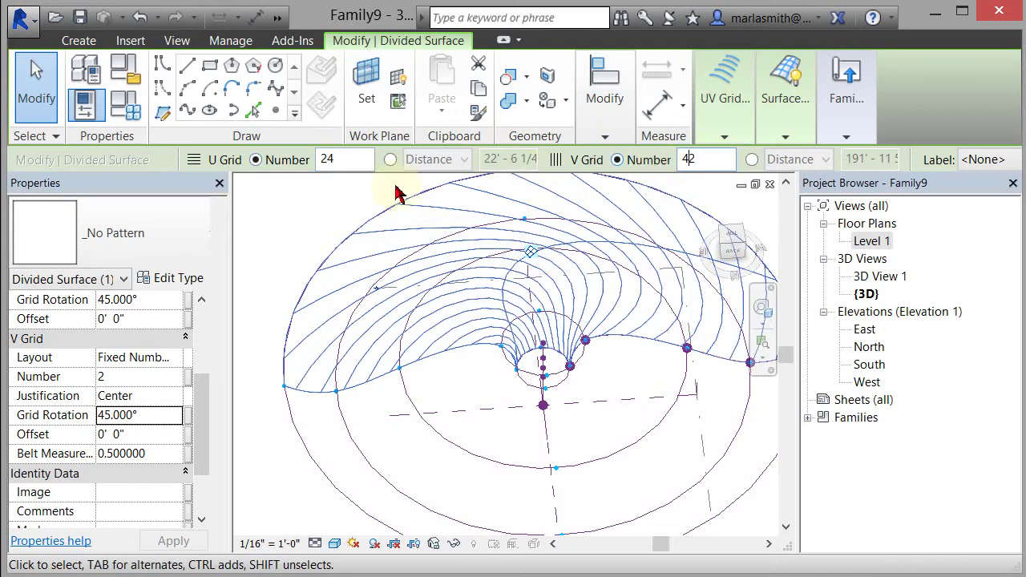
text(42)
key(Return)
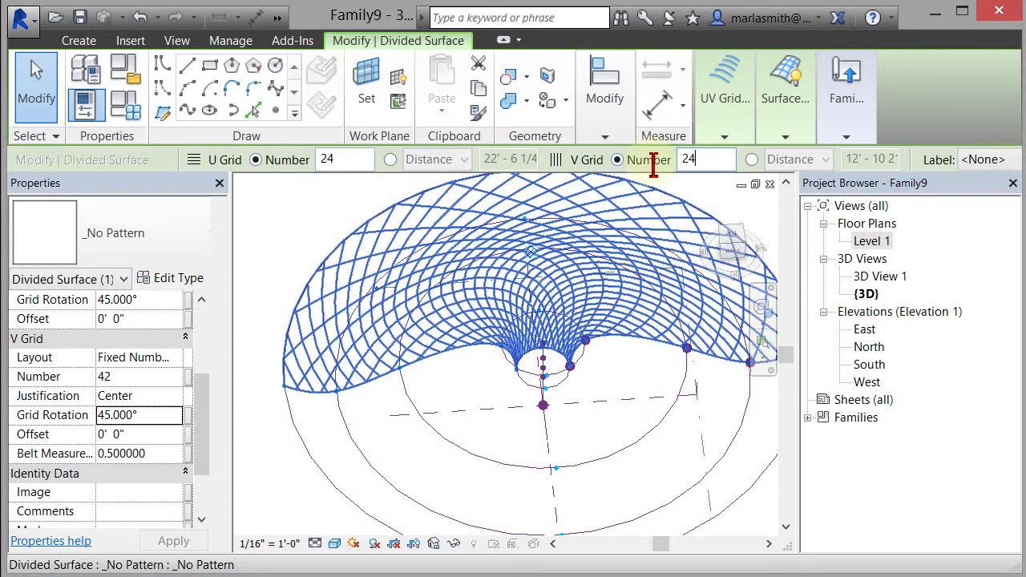
Deselect the surface and orbit around the denser 24 × 24 diagonal grid
click(280, 225)
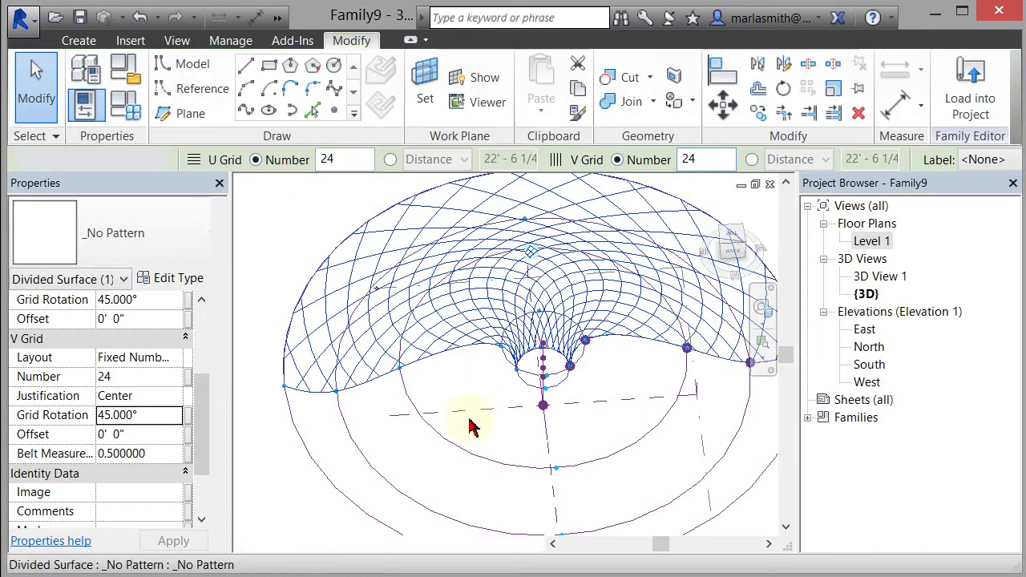
mouse_move(482, 422)
shift+middle_down()
mouse_move(494, 350)
mouse_move(623, 385)
mouse_move(528, 425)
mouse_move(477, 424)
shift+middle_up()
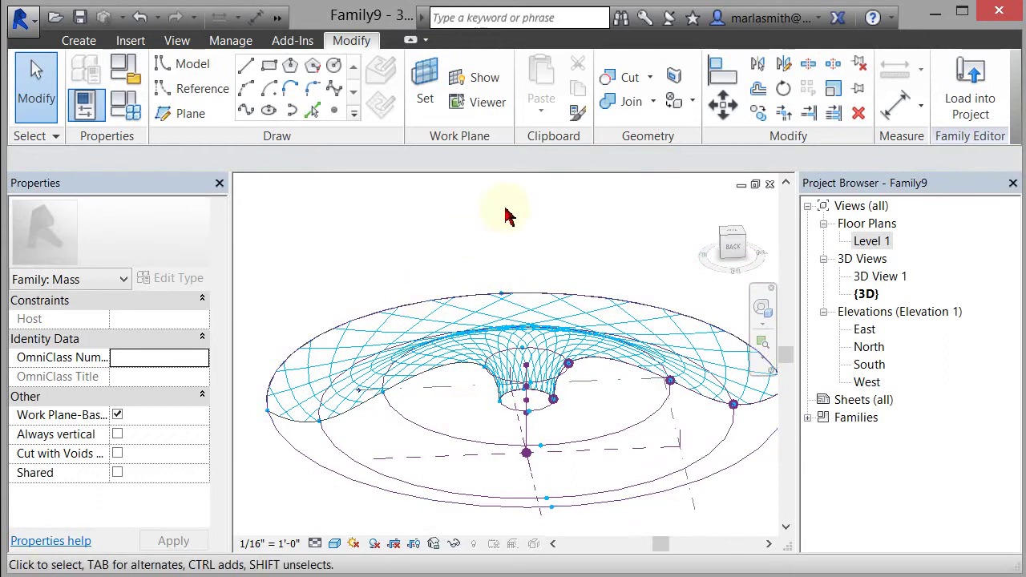
shift+middle_drag(506, 215, 495, 276)
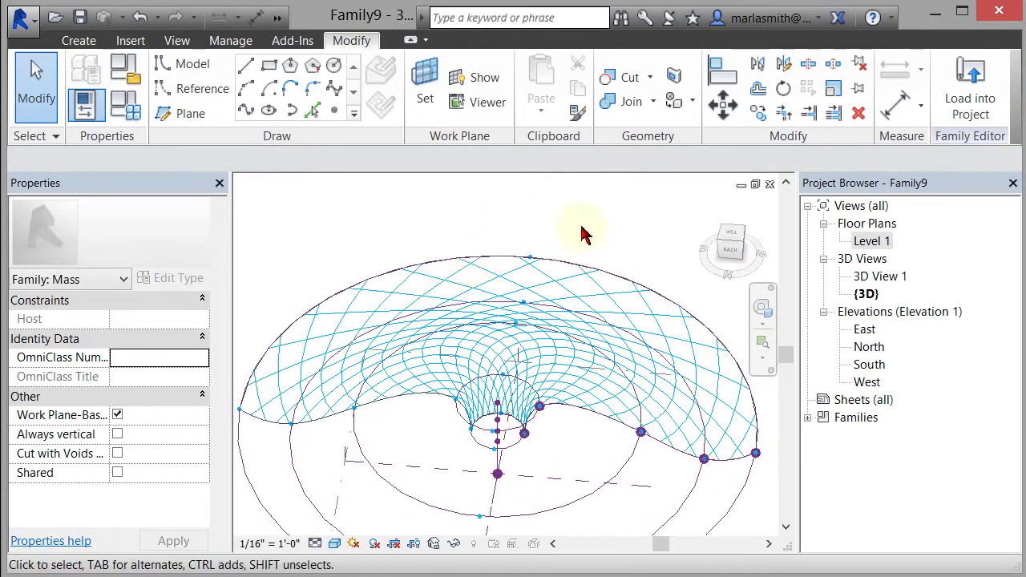
shift+middle_drag(583, 233, 585, 297)
scroll(615, 428, up, 2)
scroll(616, 427, down, 2)
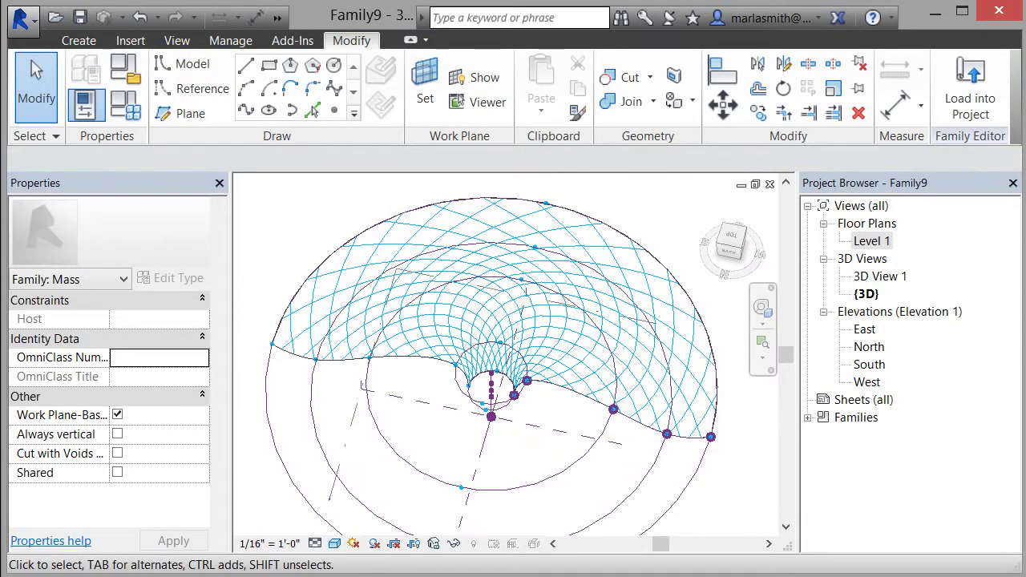
Open the loaded 3 point tube family for editing from the Project Browser
click(130, 40)
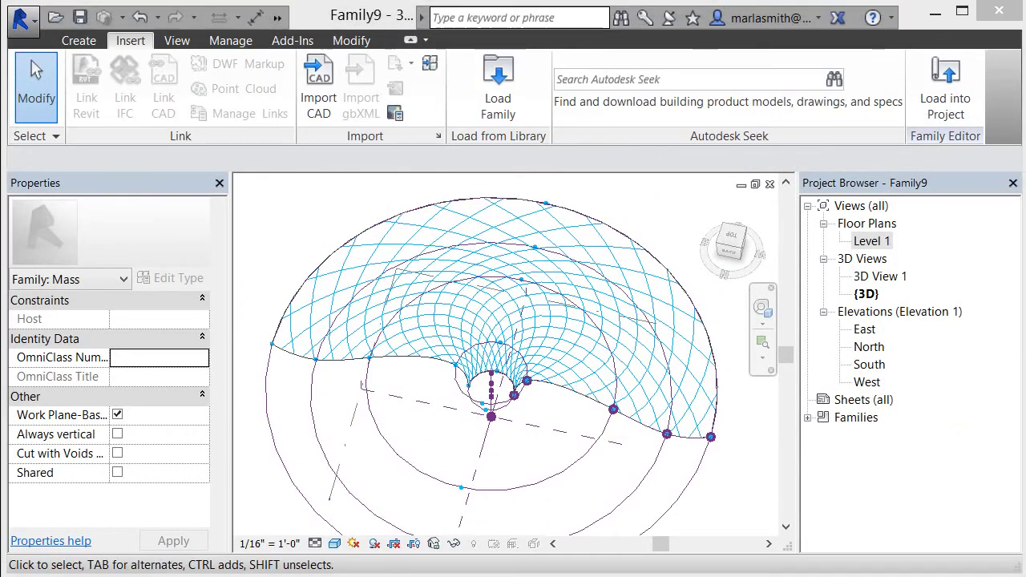
click(809, 419)
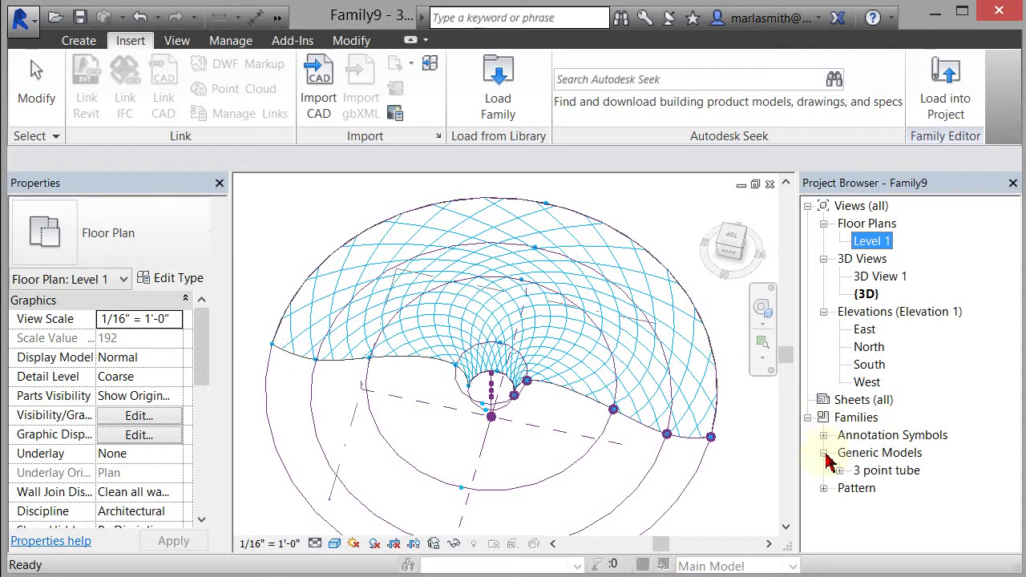
click(878, 471)
right_click(886, 471)
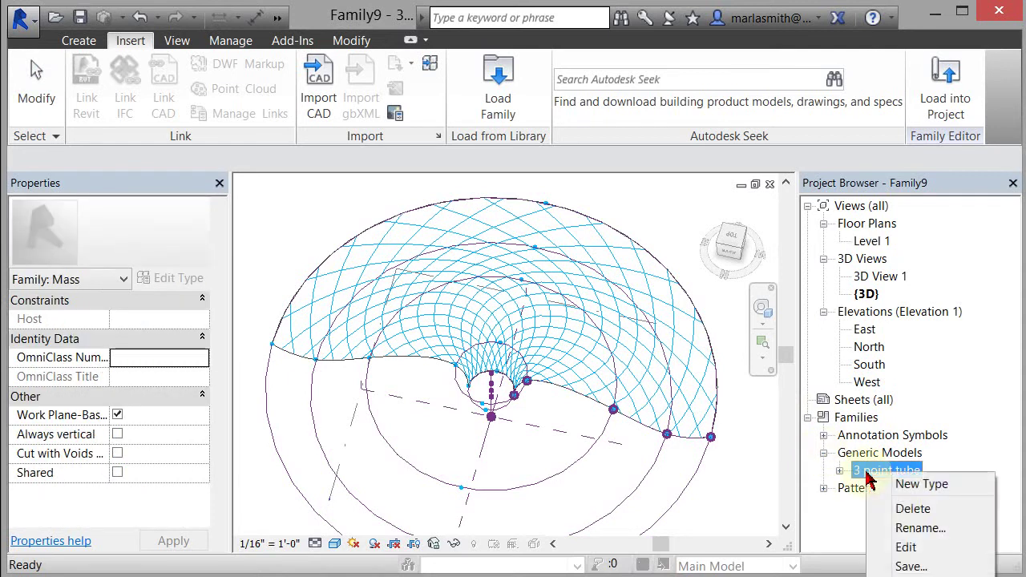
click(909, 544)
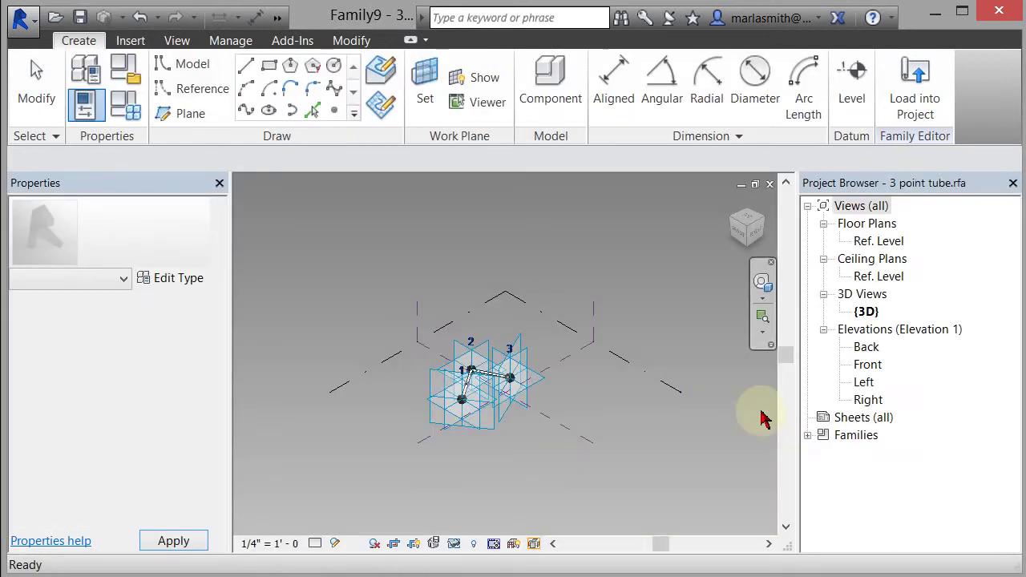
Close the 3 point tube family's view without saving its changes
scroll(426, 407, up, 4)
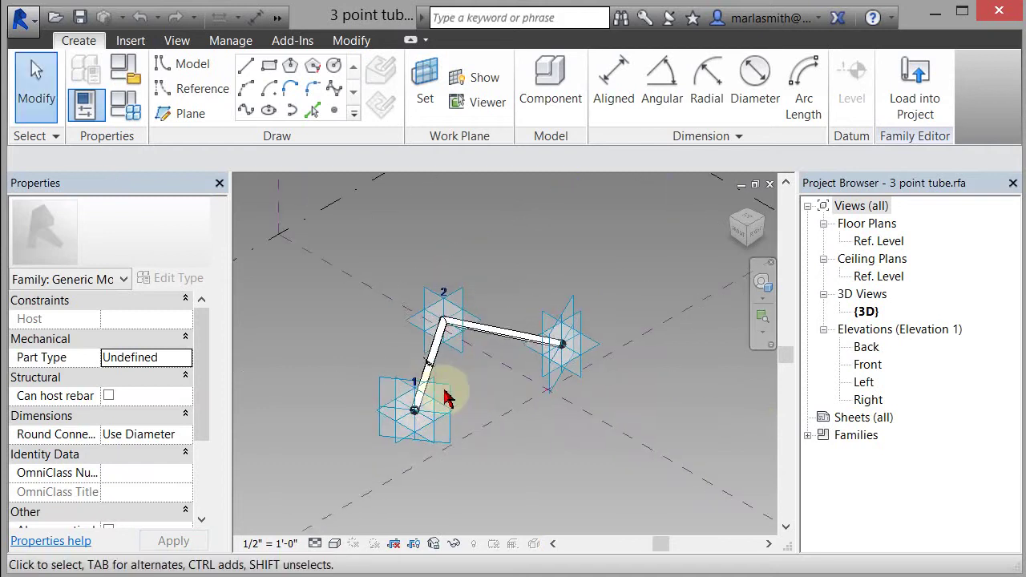
click(770, 186)
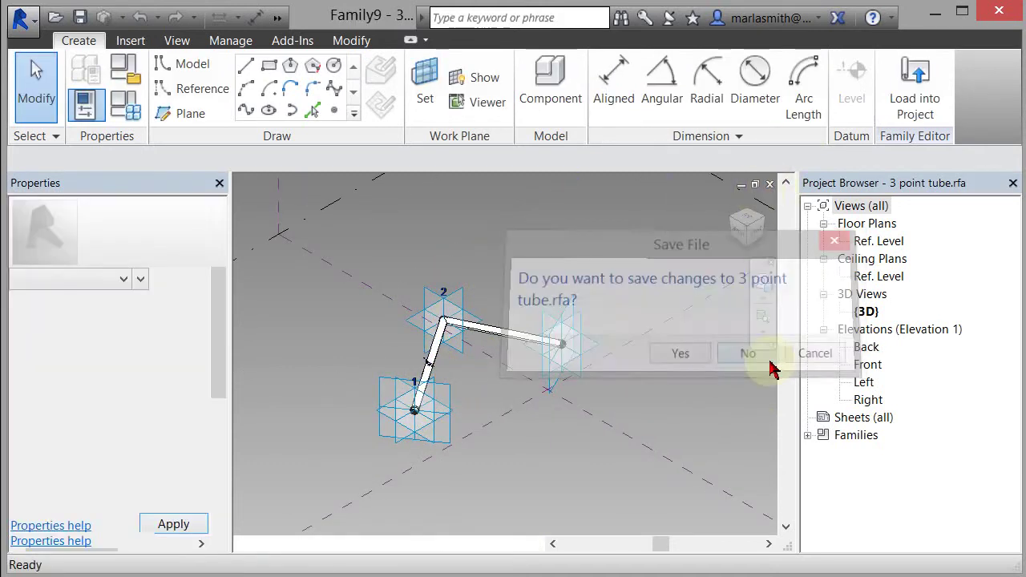
click(768, 351)
Expand the 3 point tube family in the browser and reactivate the mass's 3D view
scroll(735, 404, up, 4)
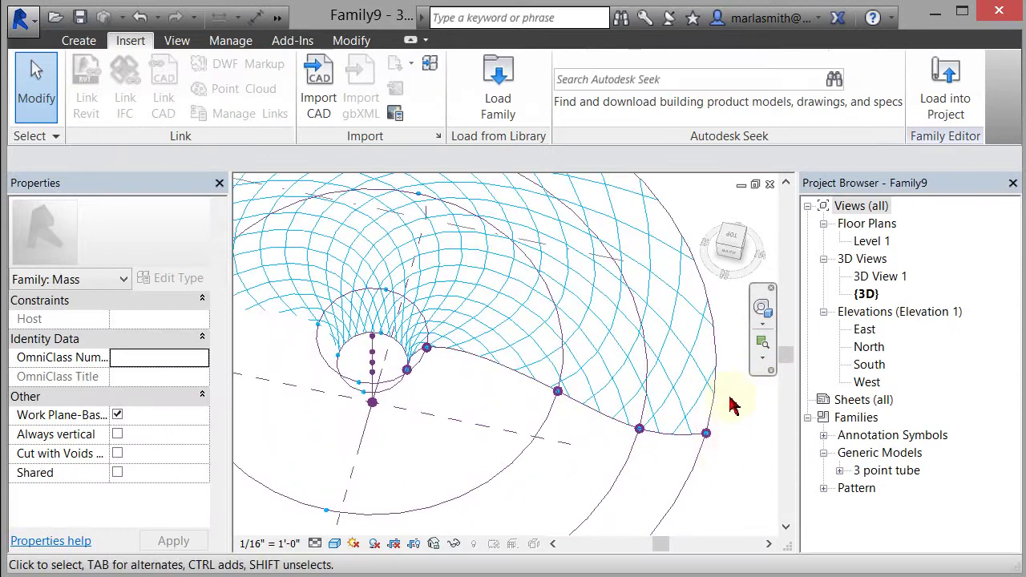
scroll(735, 404, up, 2)
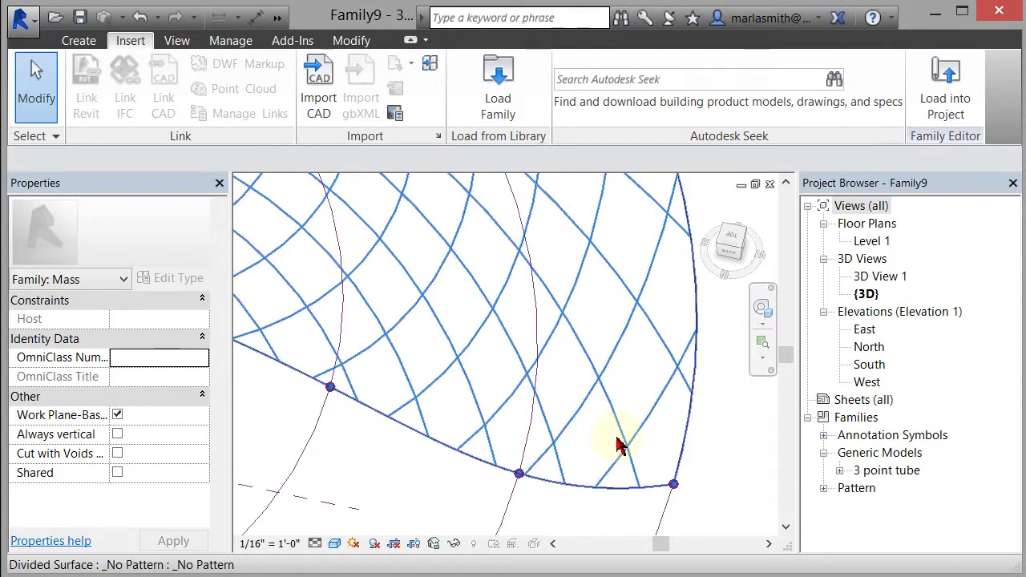
click(840, 472)
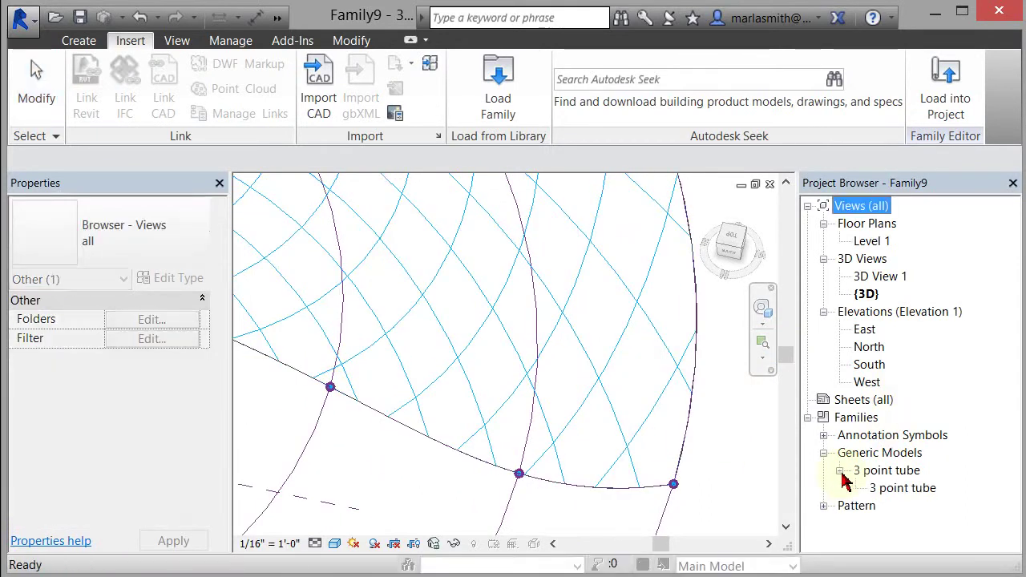
click(666, 296)
Turn on Nodes in the divided surface's Surface Representation settings
click(675, 270)
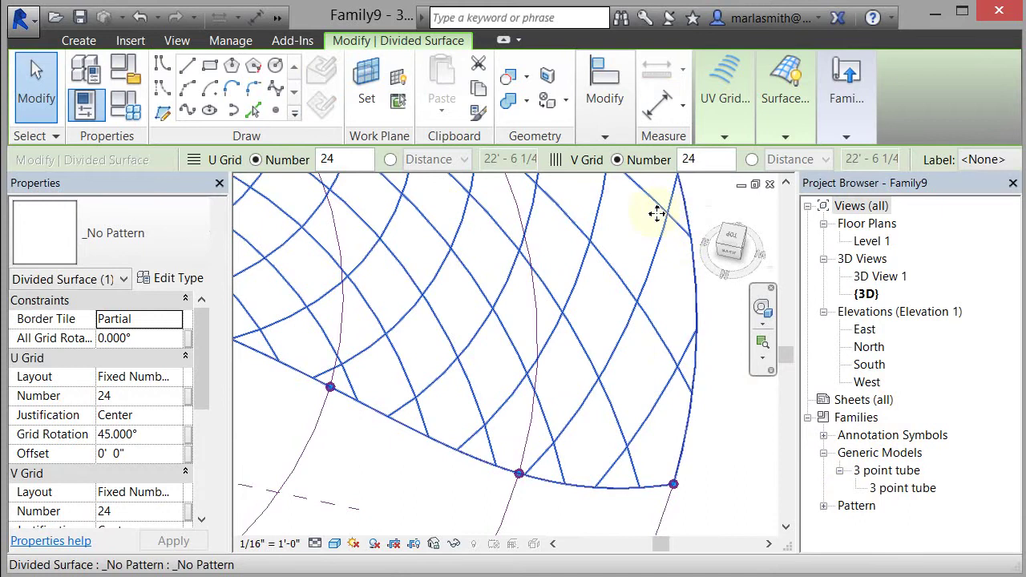
click(786, 136)
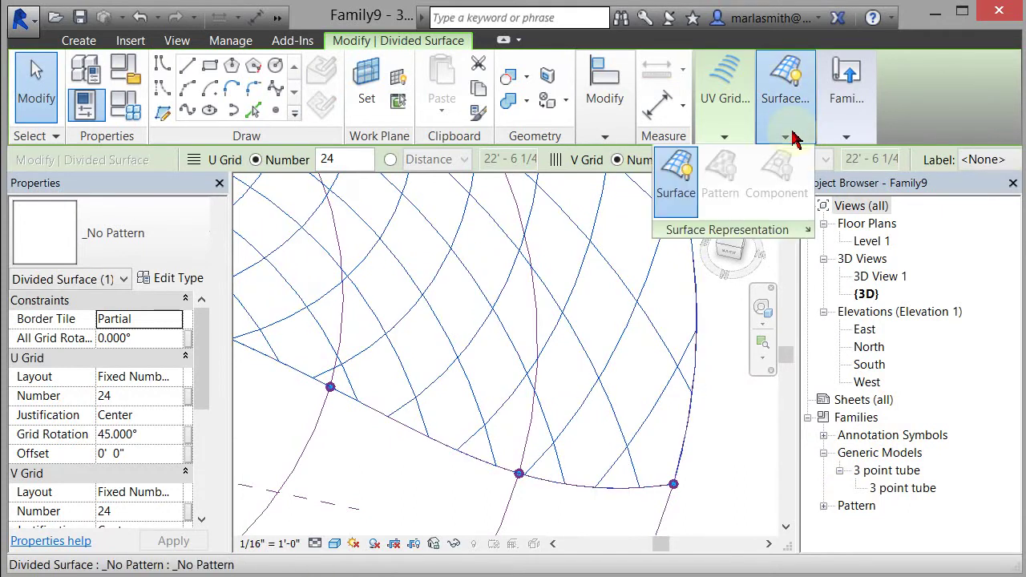
click(808, 231)
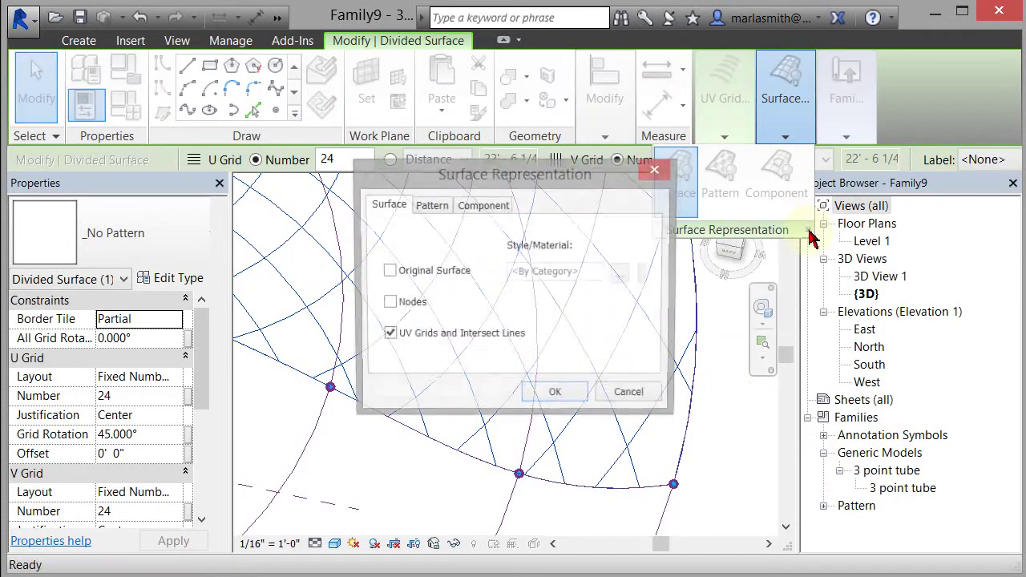
click(392, 309)
click(556, 398)
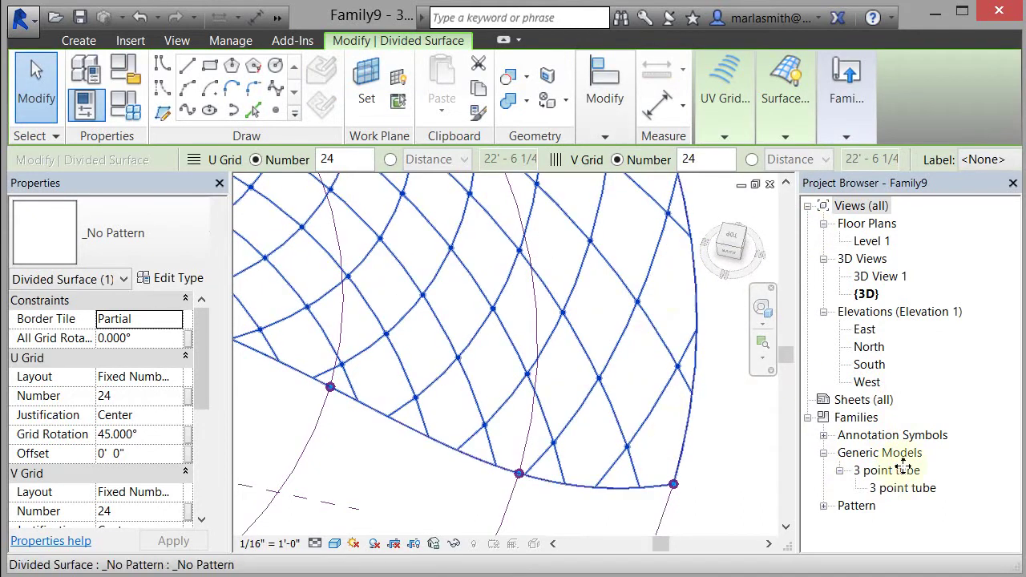
Place a 3 point tube linking three adjacent divided-surface nodes near the dish rim
drag(892, 499, 745, 456)
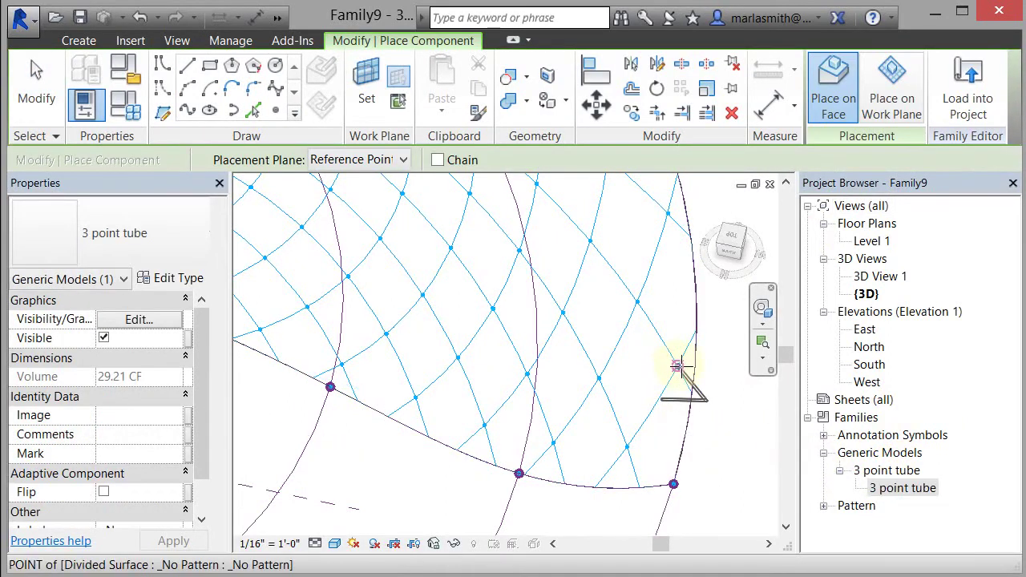
click(678, 366)
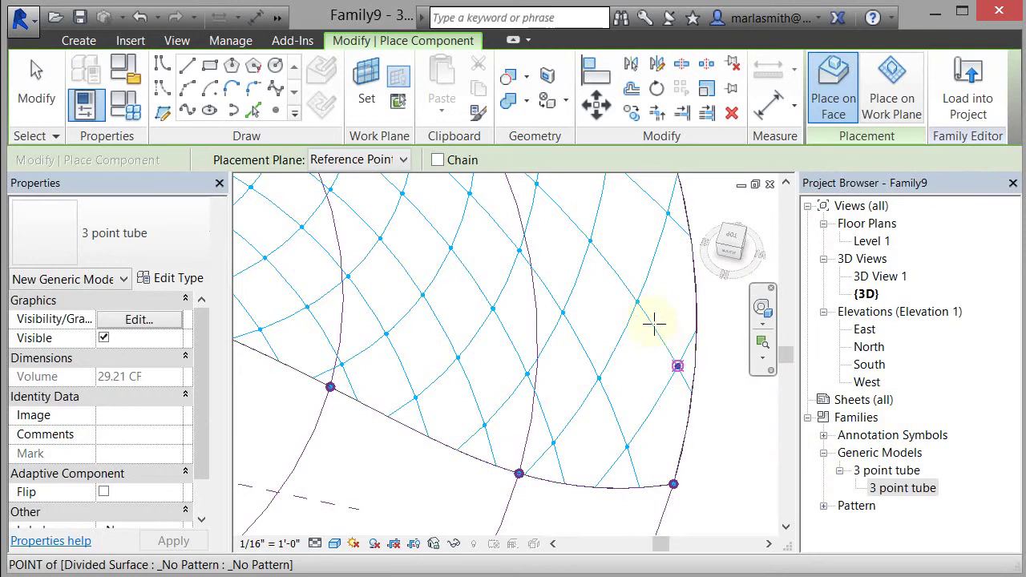
click(656, 277)
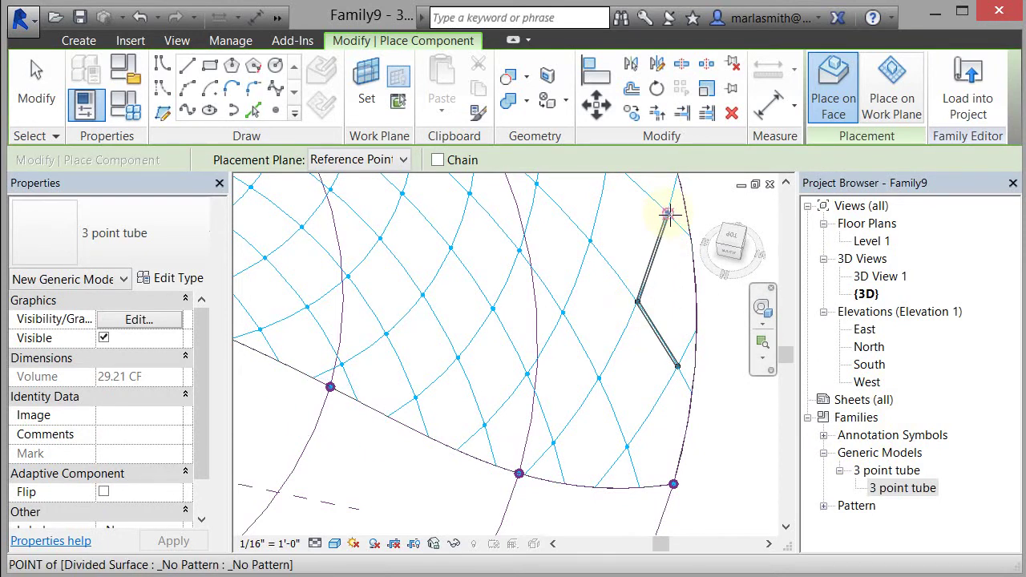
click(610, 216)
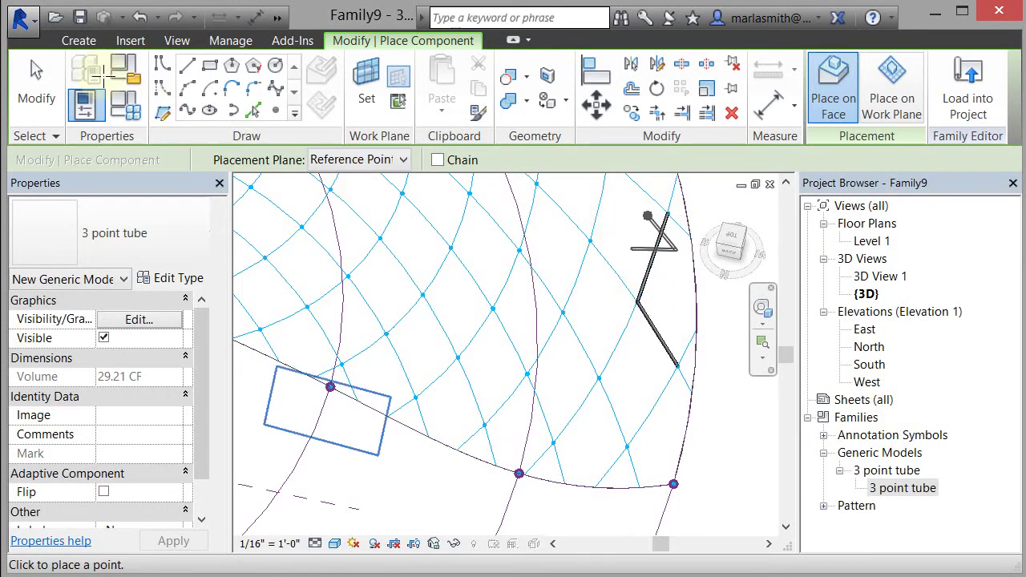
click(39, 77)
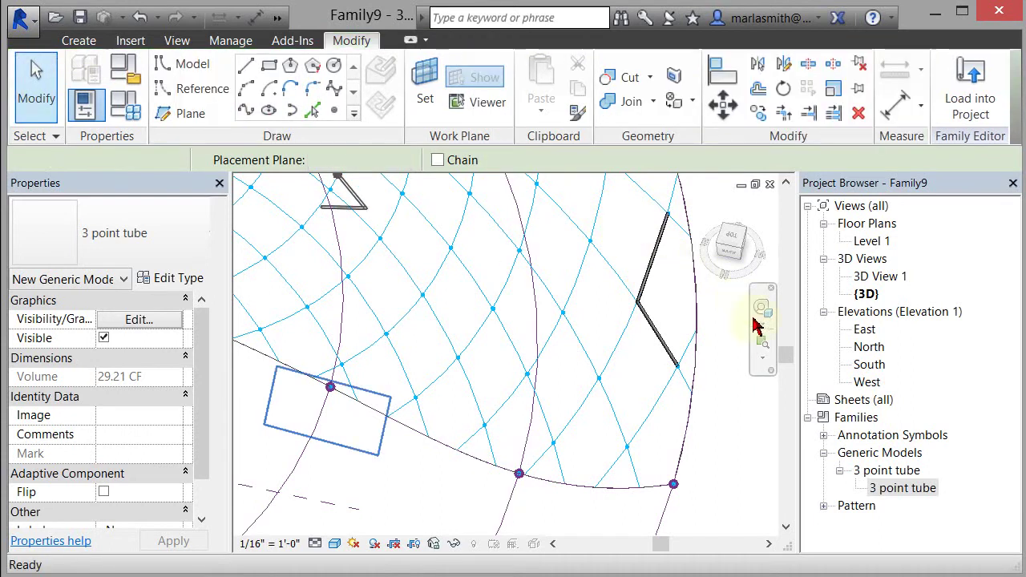
Repeat the placed tube across the divided surface and orbit to inspect the diagonal lattice
click(670, 331)
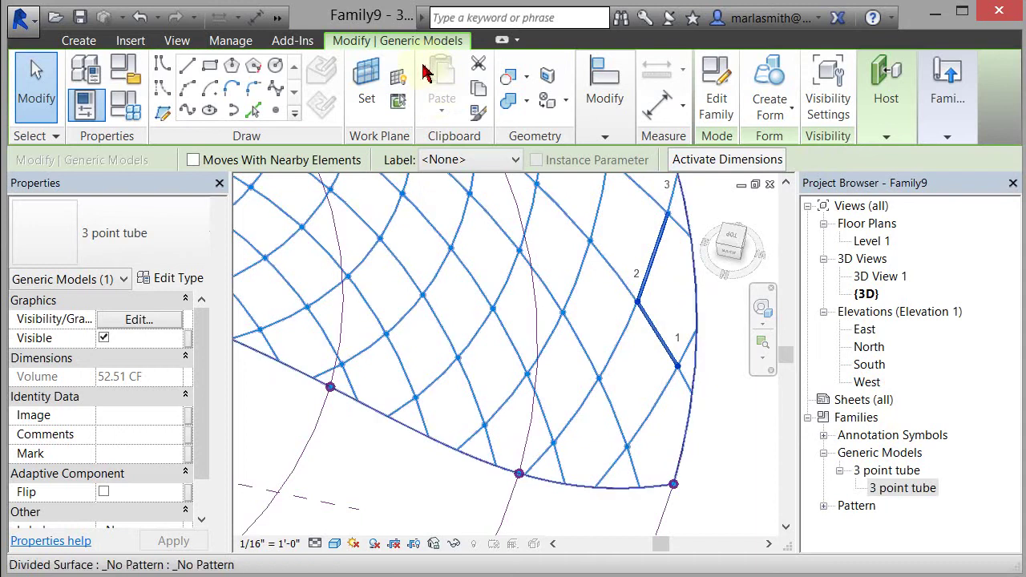
click(613, 139)
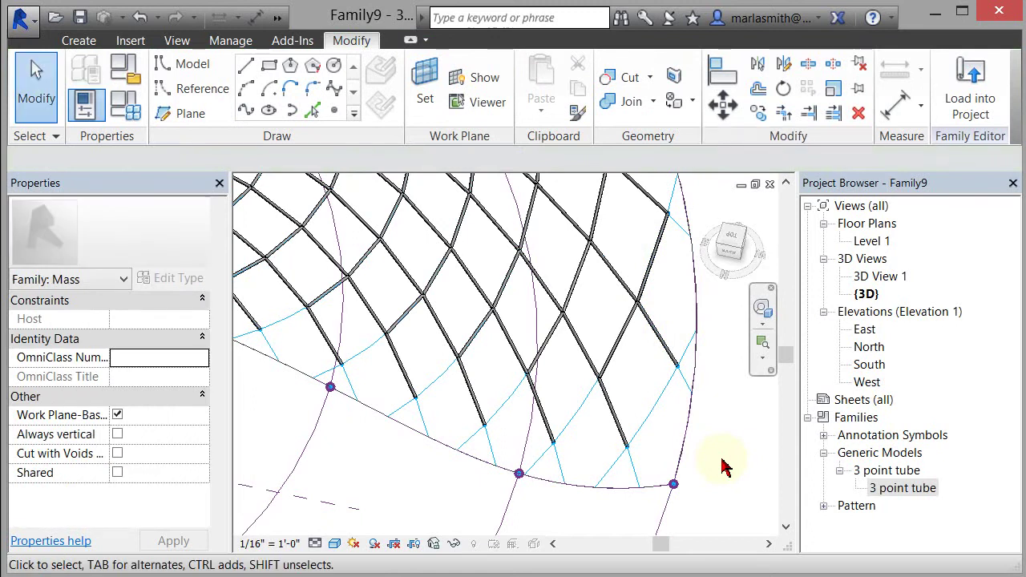
scroll(722, 467, down, 5)
shift+middle_drag(722, 465, 633, 270)
scroll(633, 270, up, 3)
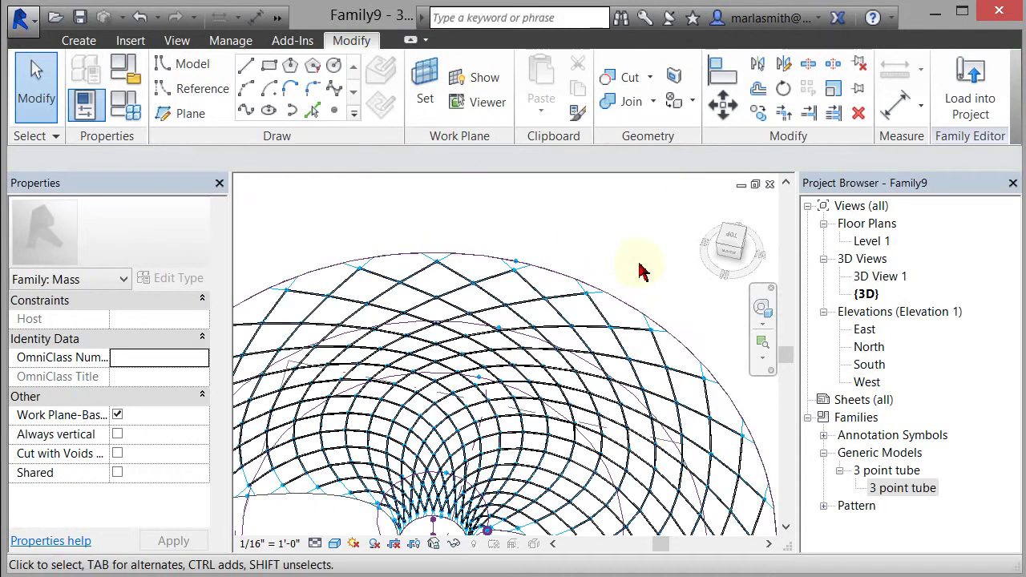
shift+middle_drag(639, 271, 550, 291)
click(550, 291)
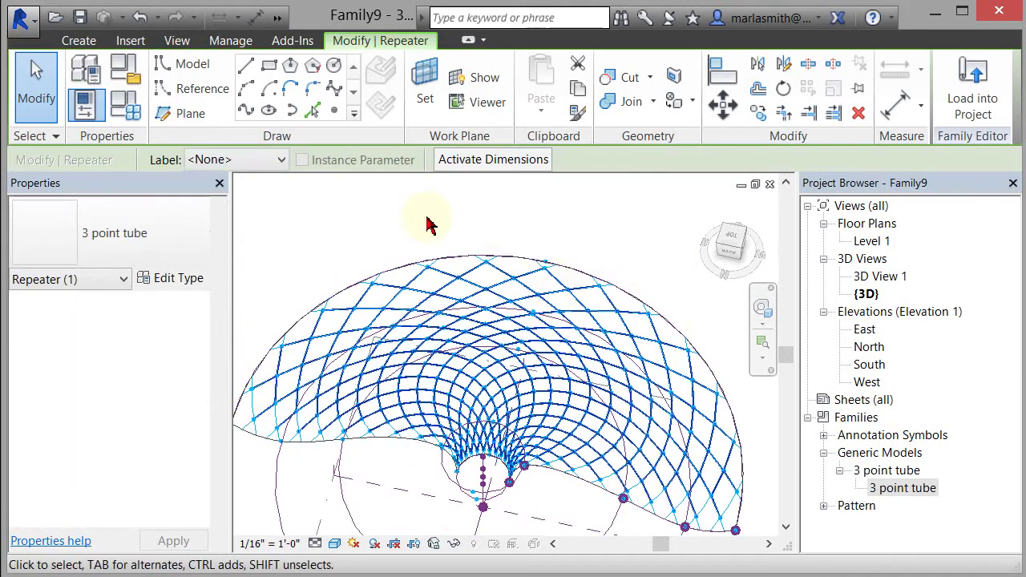
Change the divided surface's Border Tile setting from Partial to Overhanging
click(449, 228)
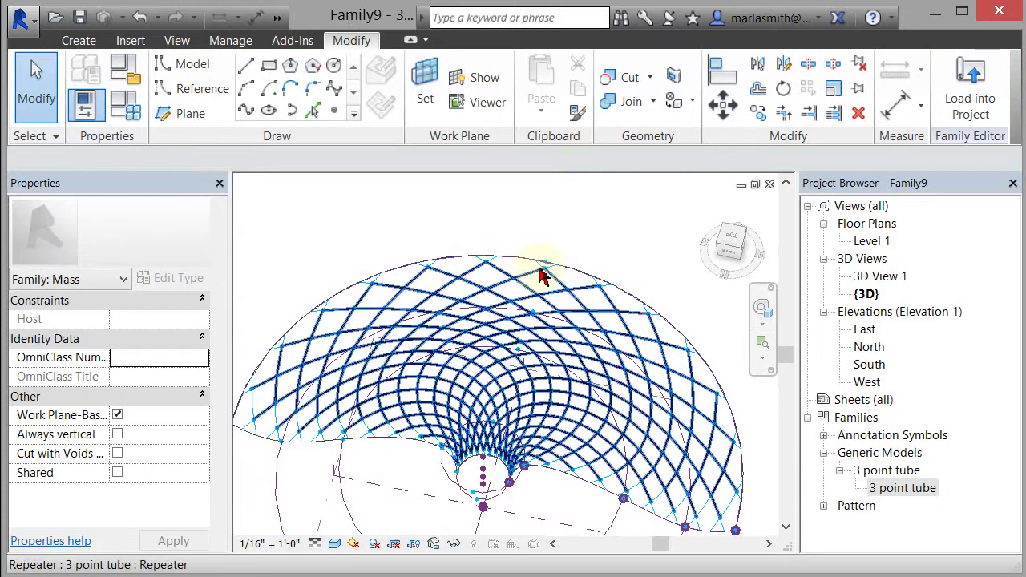
scroll(542, 275, up, 5)
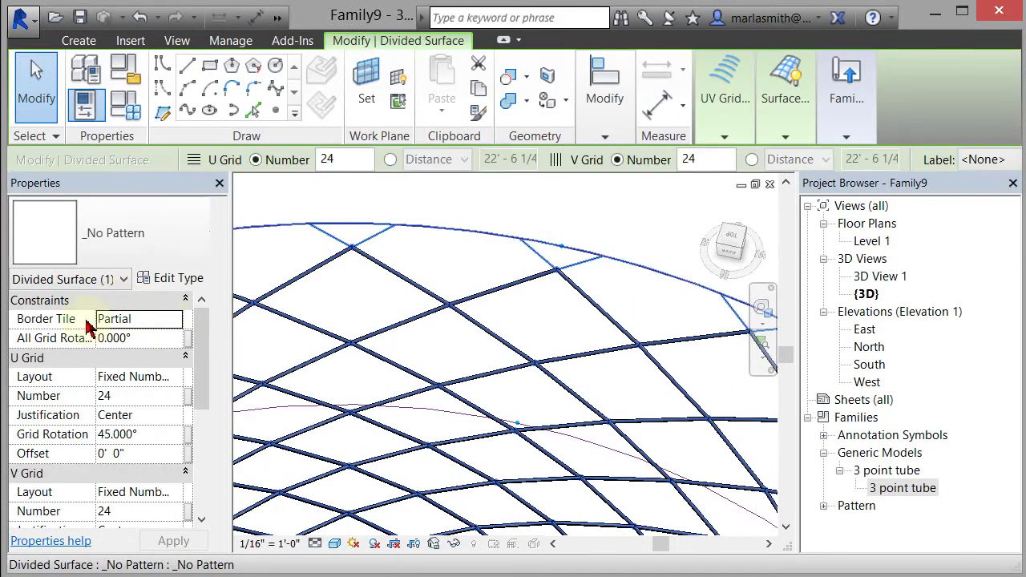
click(176, 323)
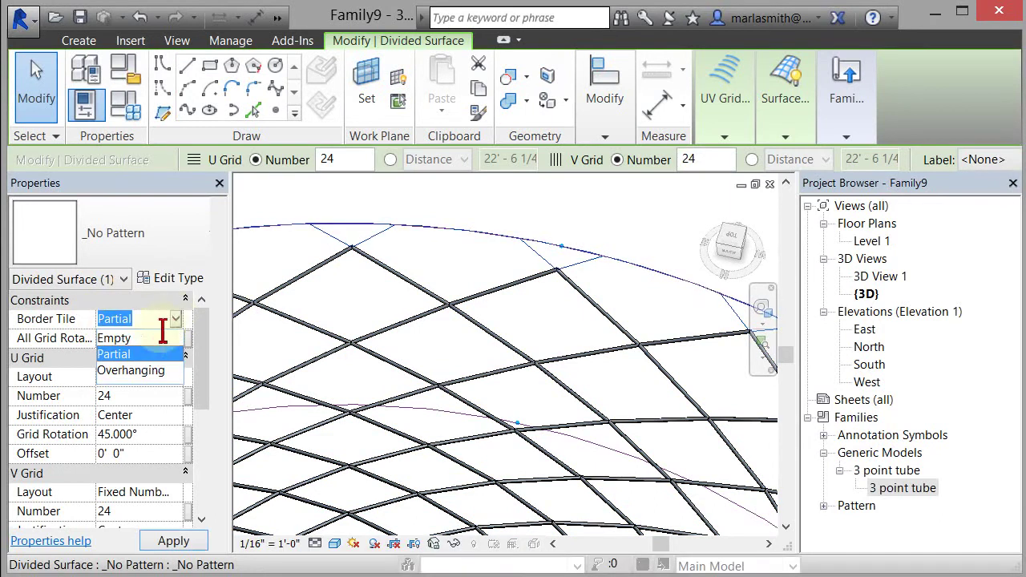
click(138, 373)
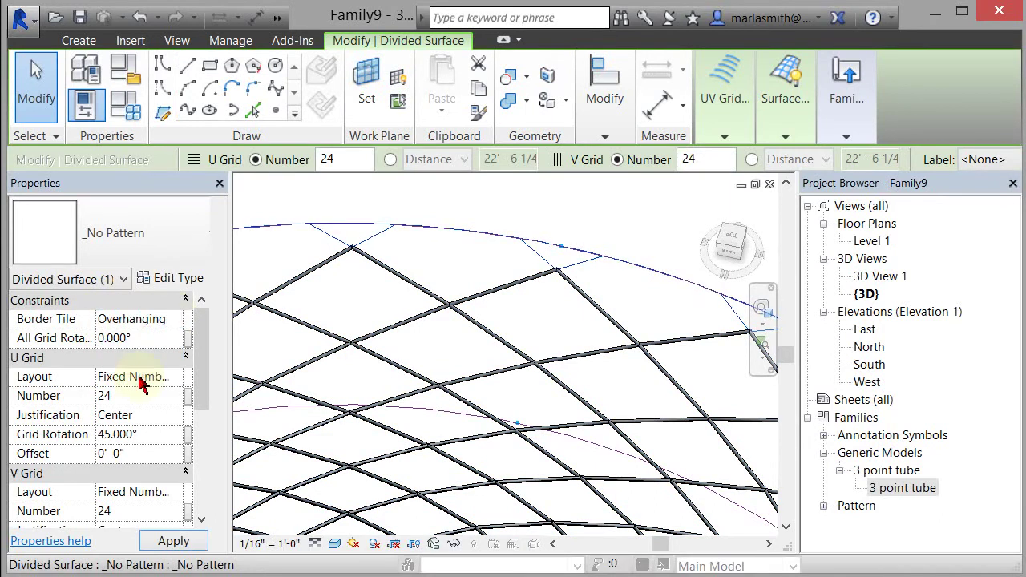
click(570, 205)
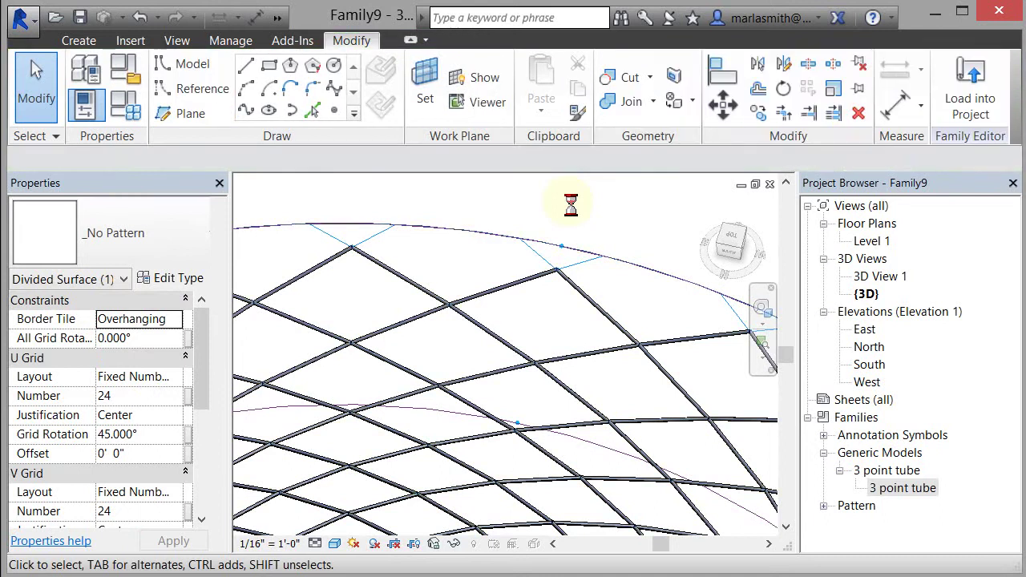
scroll(570, 207, down, 5)
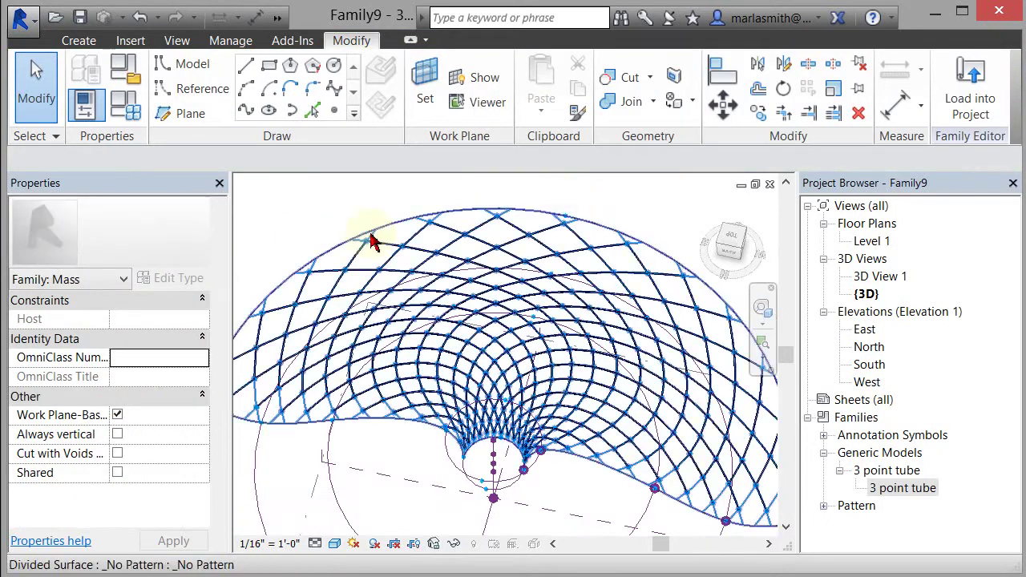
Add another 3 point tube at the rim, linking border points outside the lattice
scroll(380, 232, up, 5)
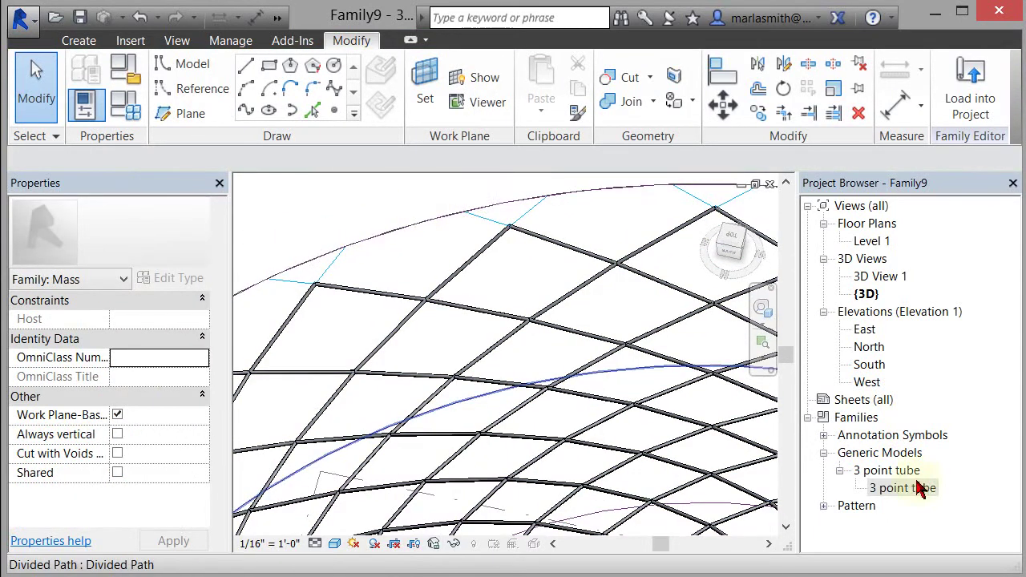
drag(904, 493, 472, 215)
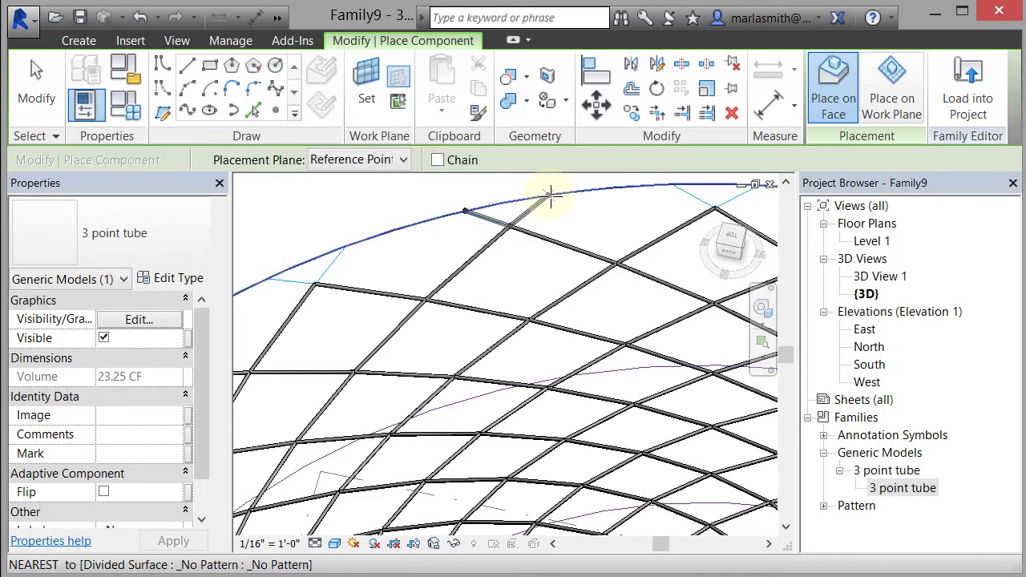
click(548, 197)
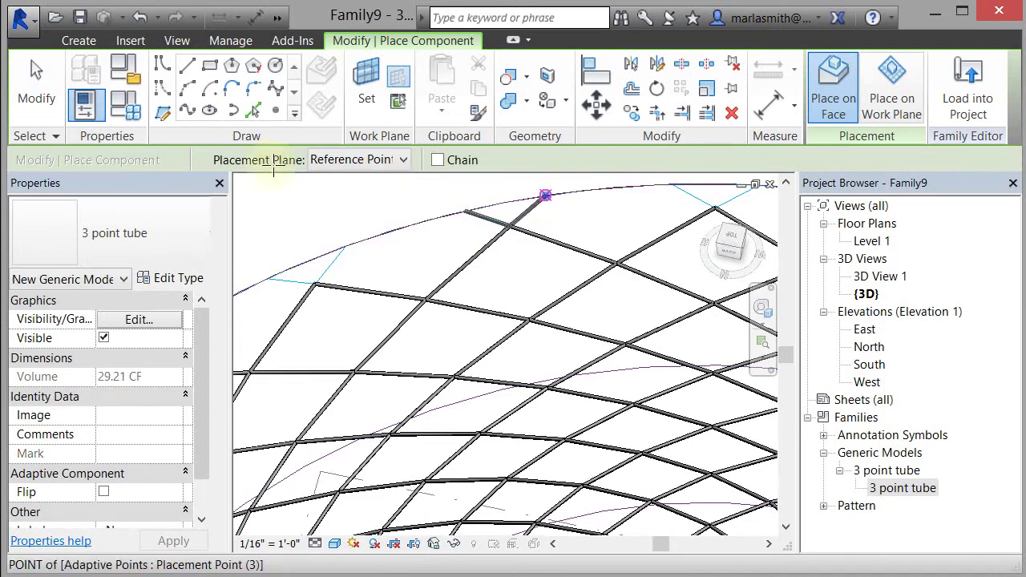
click(35, 84)
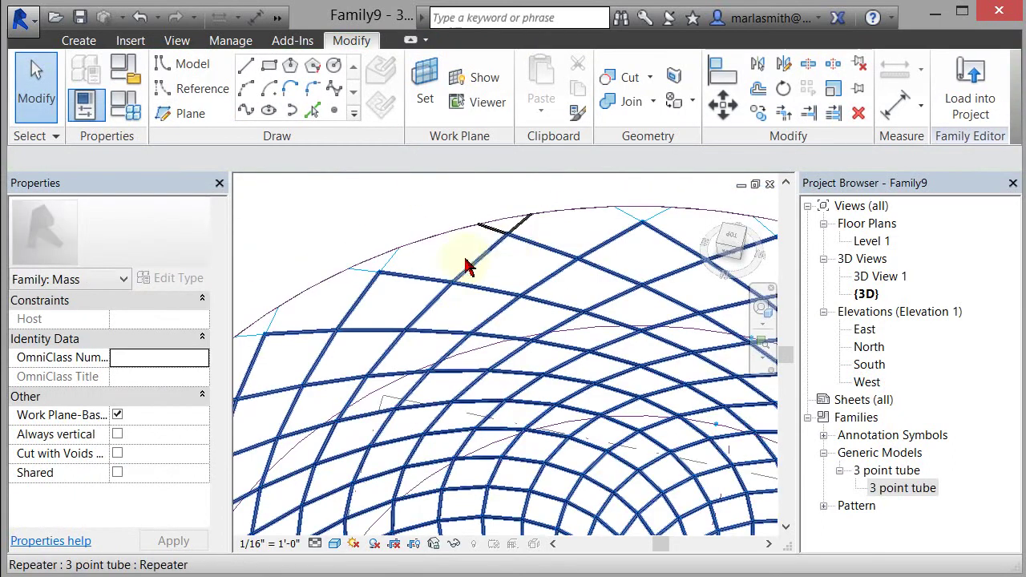
Place a reference point on the dish's outer rim path
middle_drag(495, 271, 474, 298)
scroll(543, 246, up, 5)
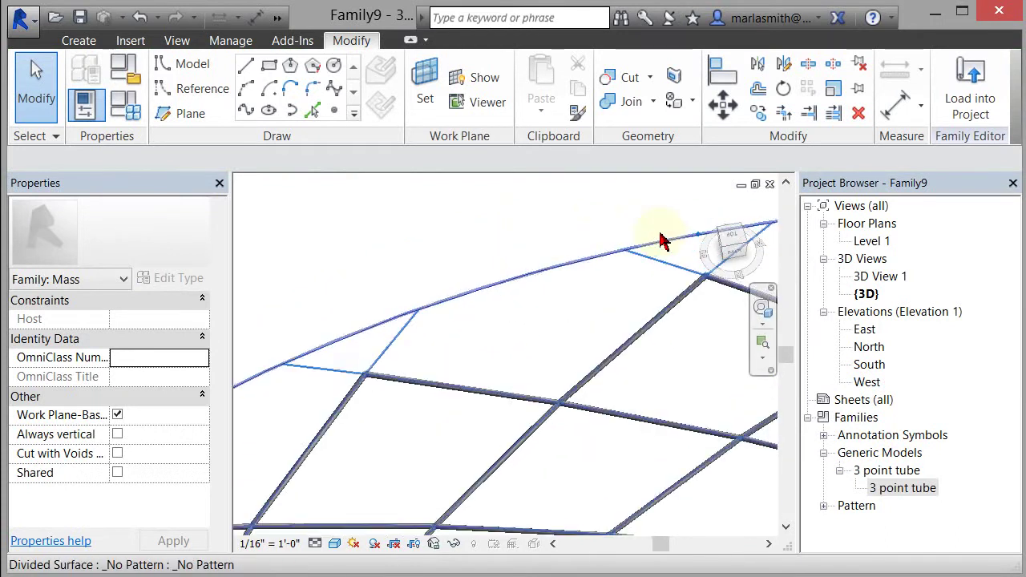
click(336, 110)
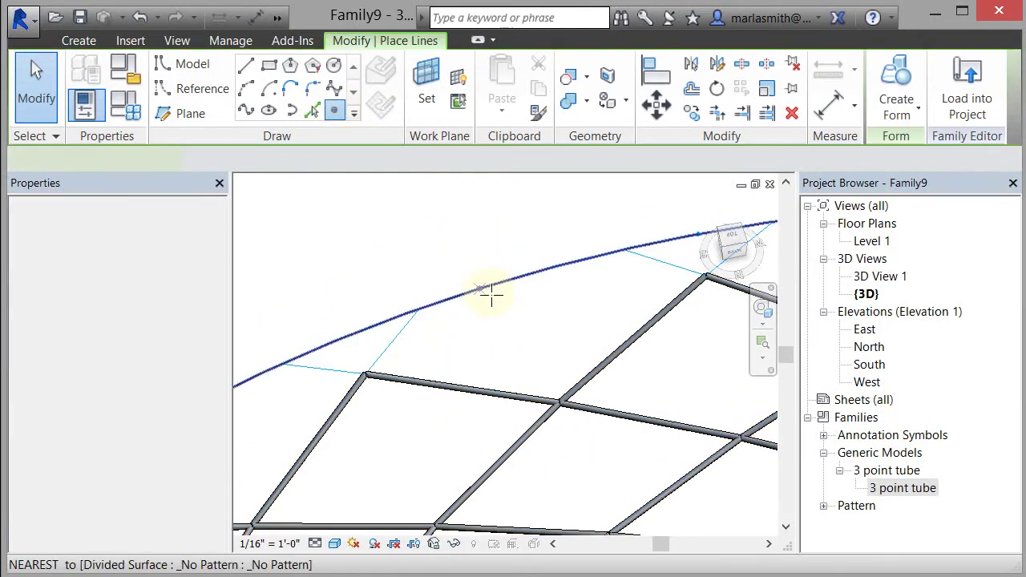
click(444, 261)
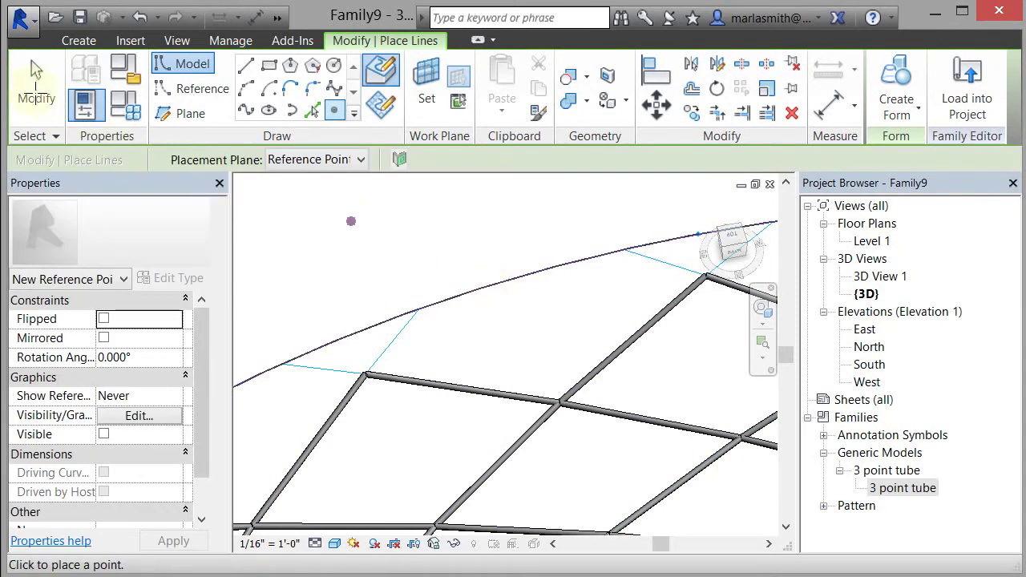
click(31, 85)
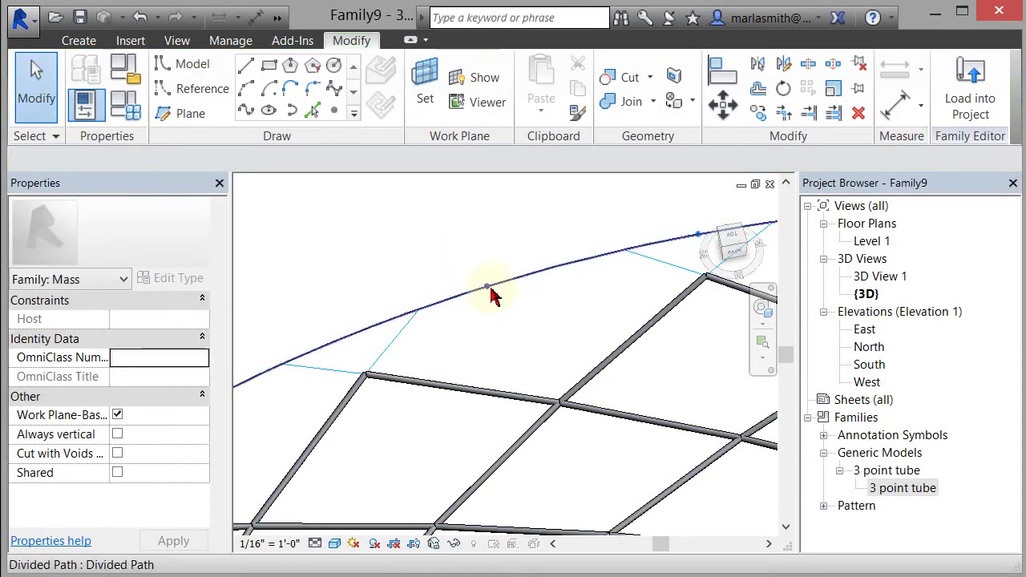
Set the rim reference point's plane as the current work plane
click(447, 256)
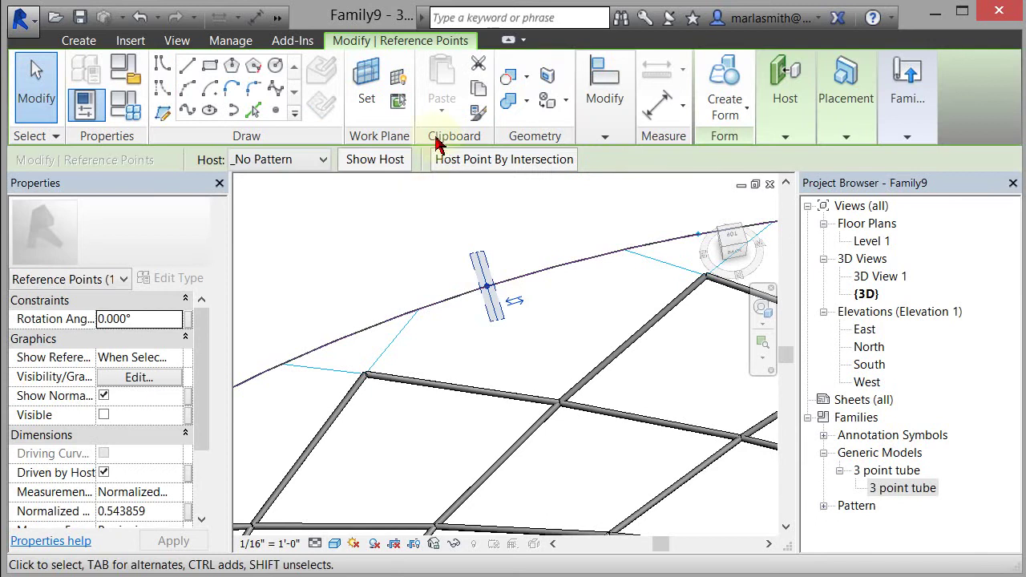
click(373, 92)
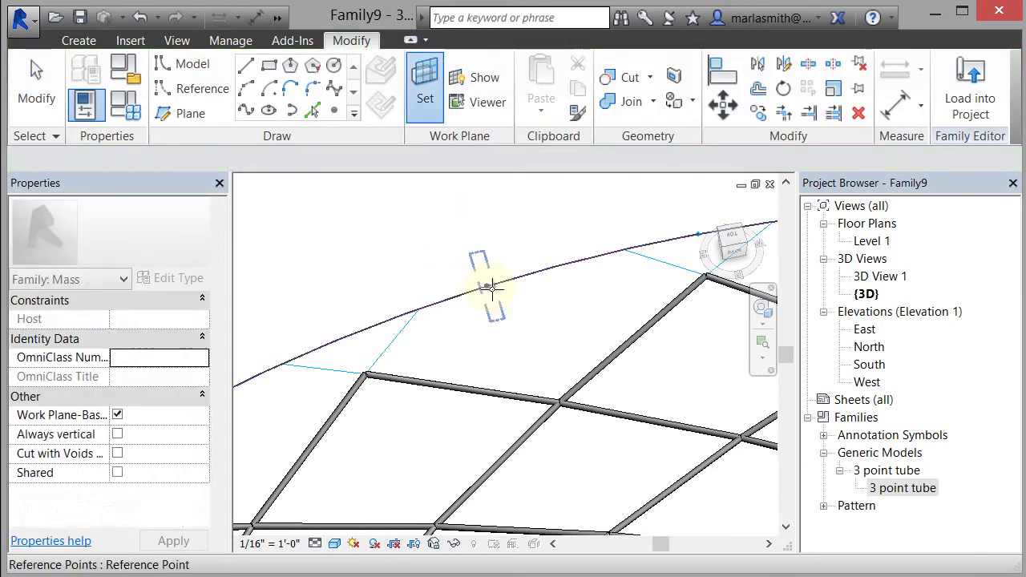
click(489, 287)
middle_drag(419, 250, 487, 255)
shift+middle_drag(461, 296, 482, 304)
scroll(393, 424, down, 2)
scroll(408, 420, up, 6)
click(434, 350)
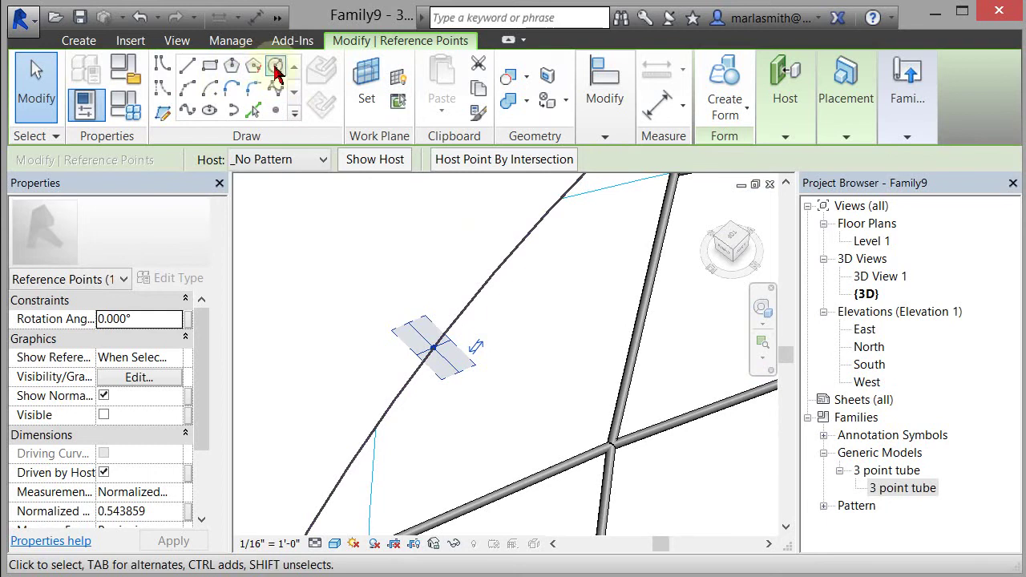
Draw a small reference-line circle centred on the rim reference point
click(275, 67)
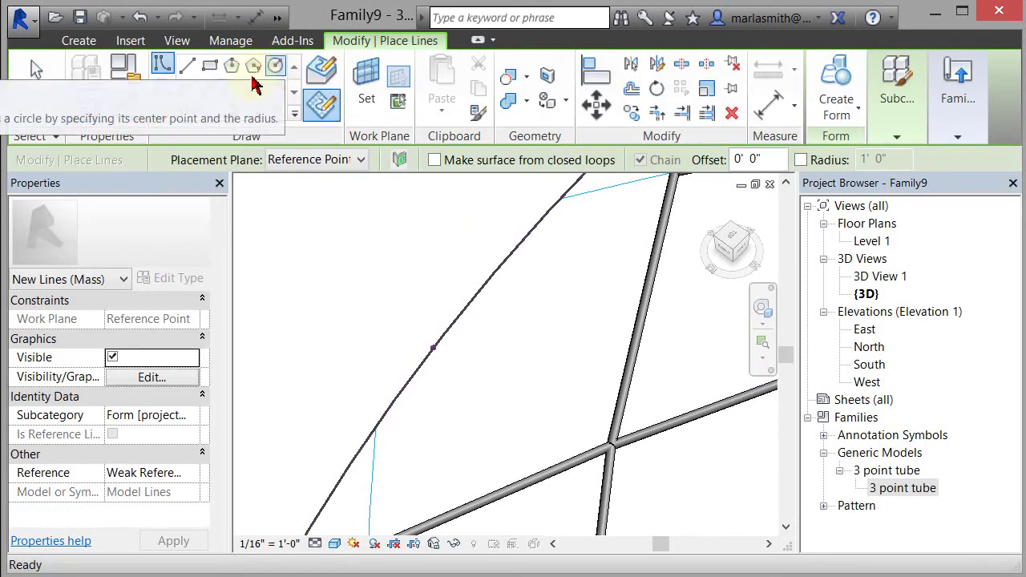
click(162, 88)
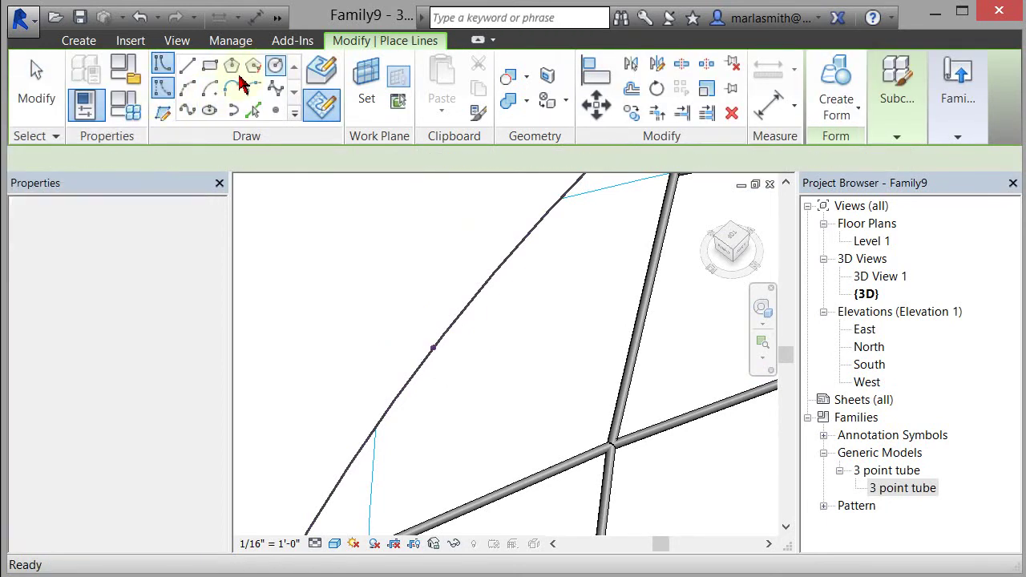
click(333, 68)
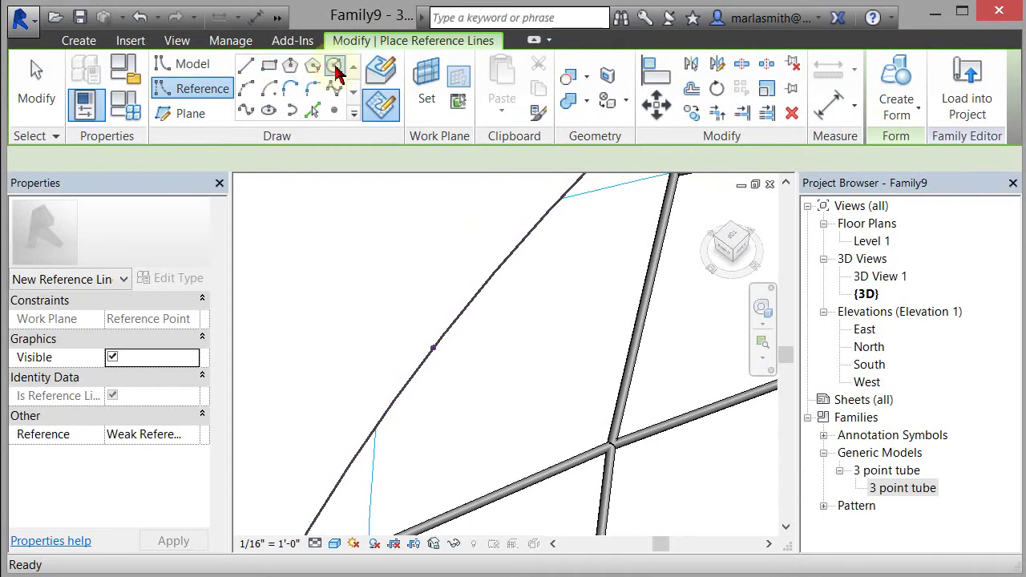
click(439, 347)
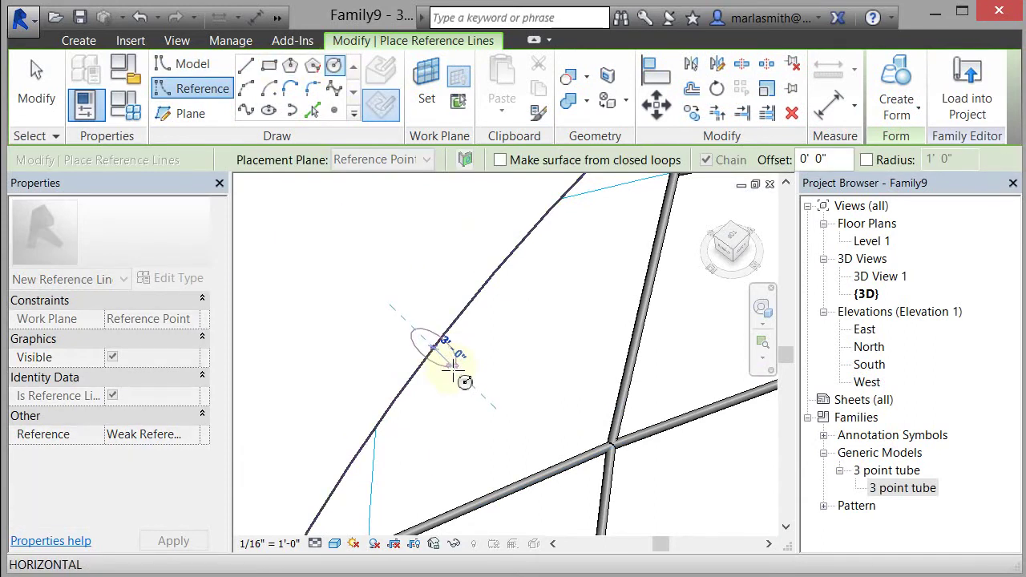
click(449, 362)
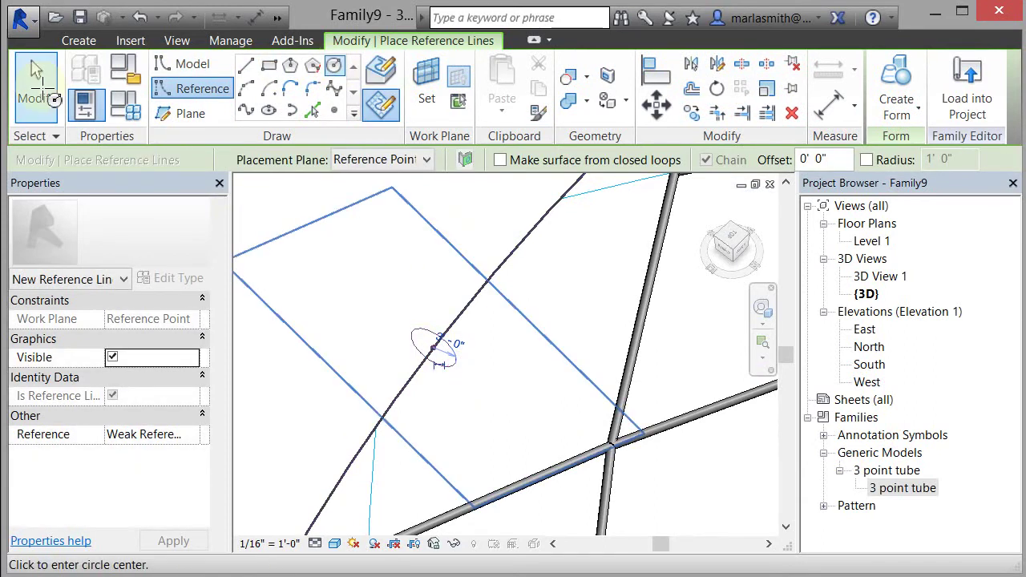
click(37, 88)
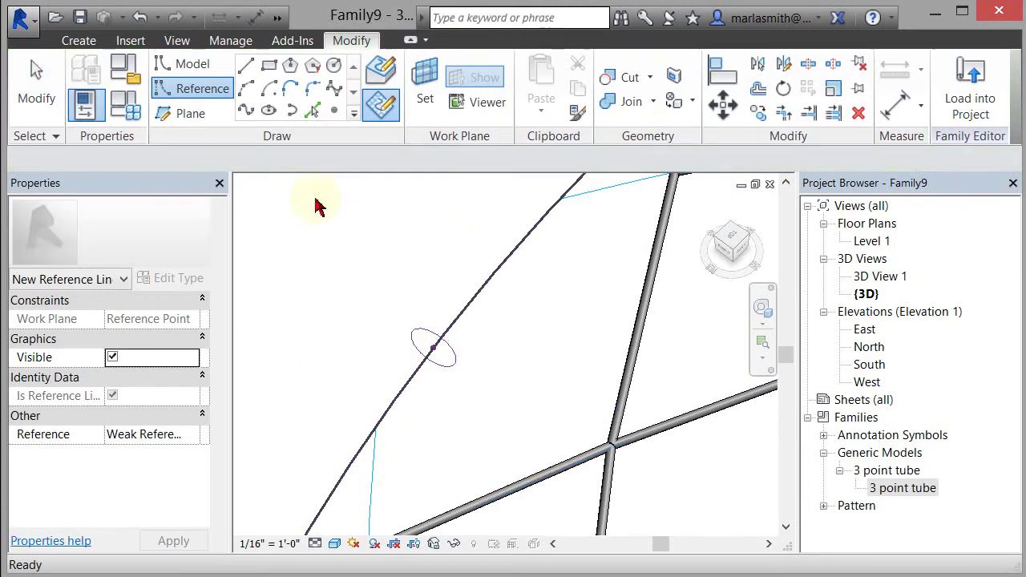
Select the rim reference line with the small circle and sweep them into a tube form
click(488, 331)
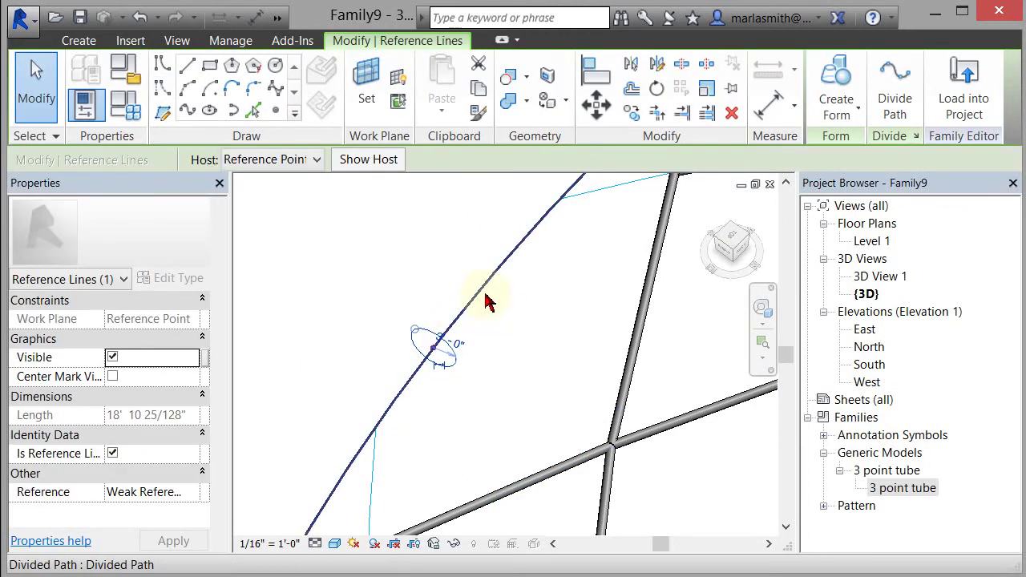
scroll(489, 303, down, 2)
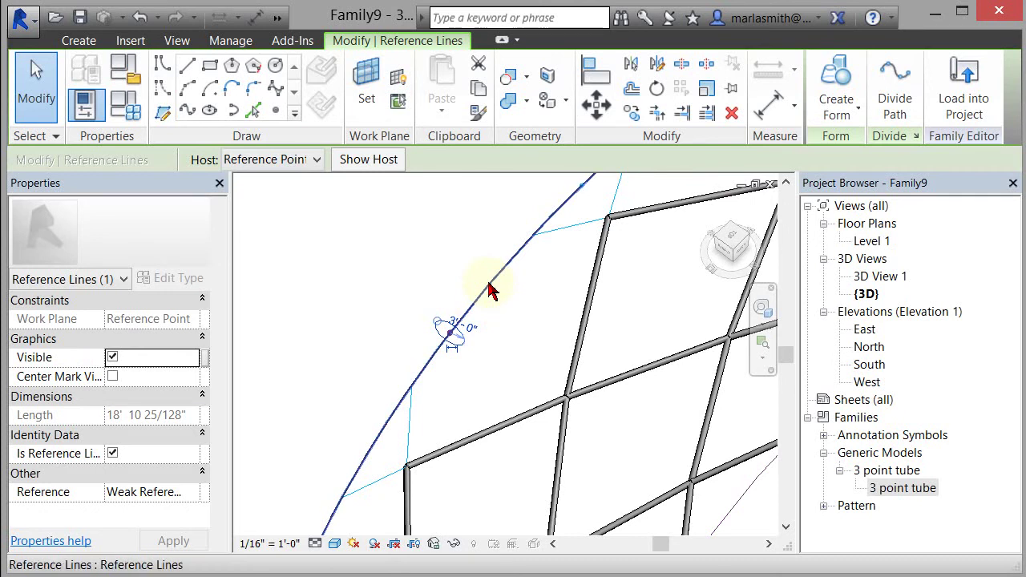
click(491, 291)
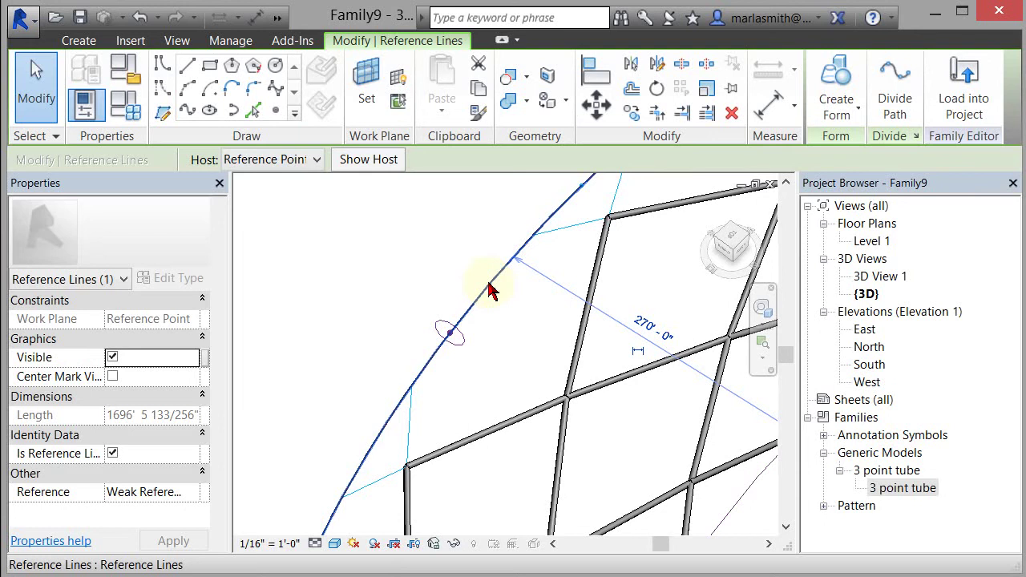
ctrl+click(463, 338)
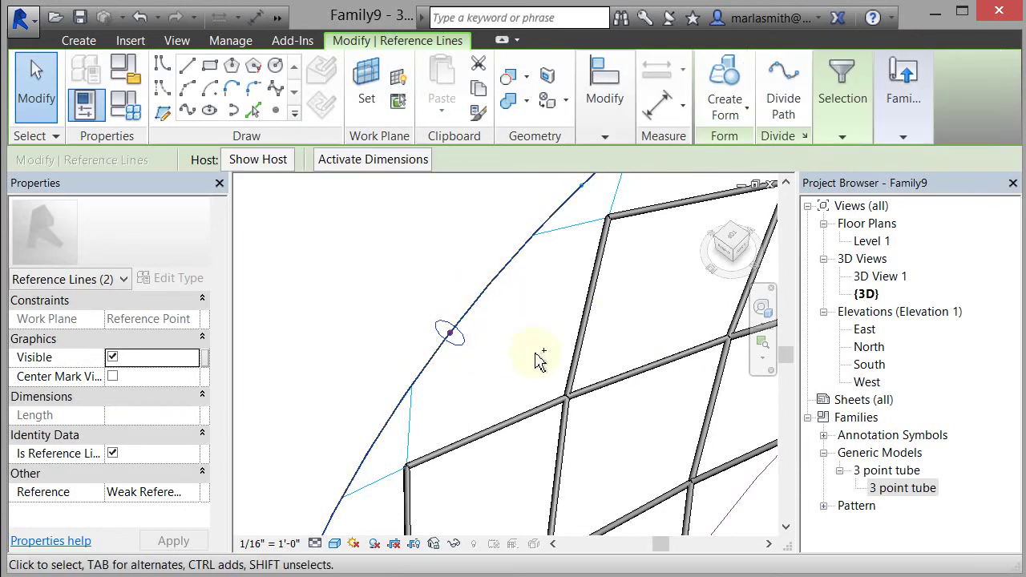
click(726, 74)
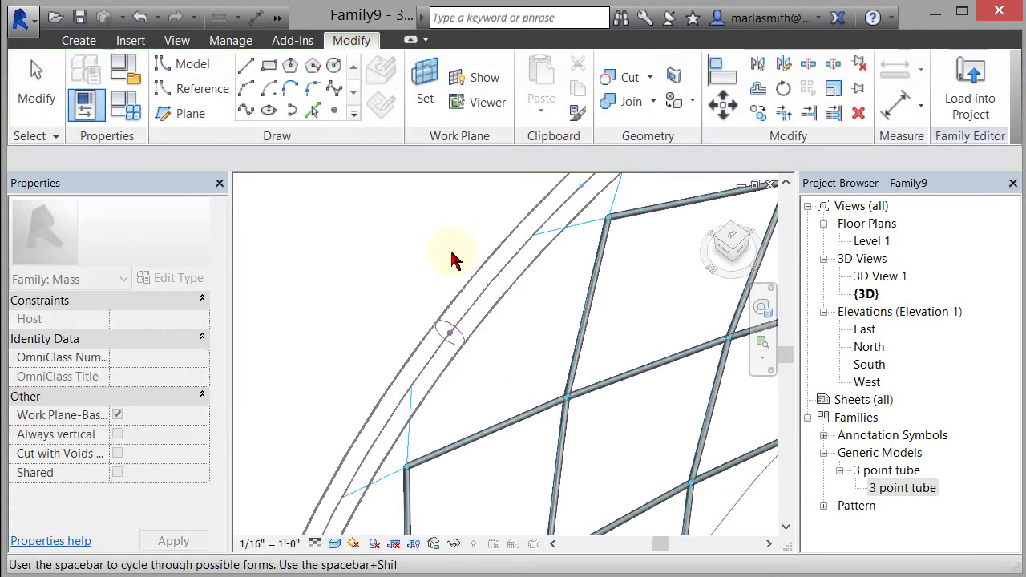
scroll(452, 272, down, 5)
shift+middle_drag(451, 270, 589, 451)
shift+middle_drag(458, 433, 452, 431)
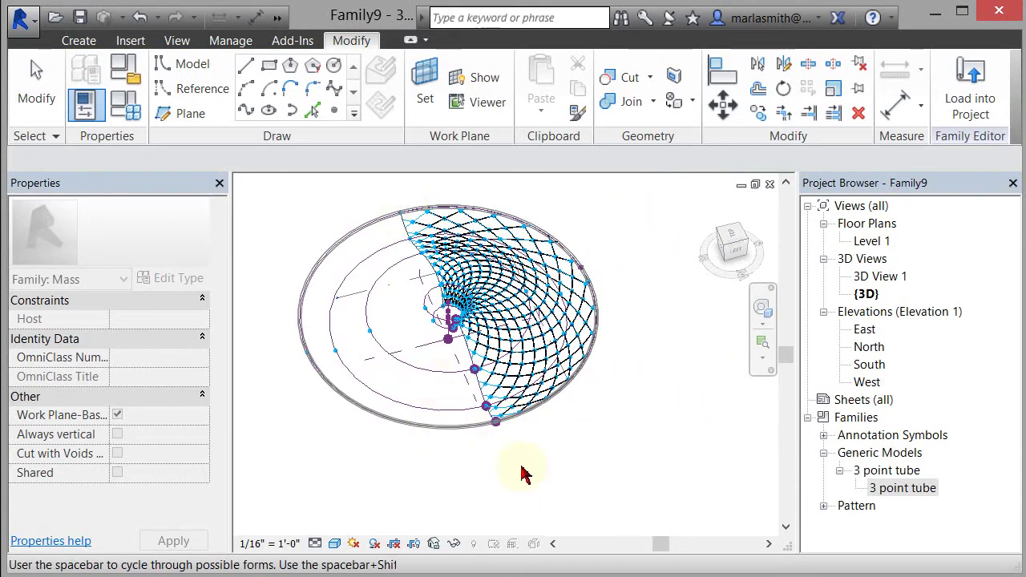
scroll(572, 440, up, 2)
shift+middle_drag(515, 429, 572, 503)
scroll(561, 494, down, 4)
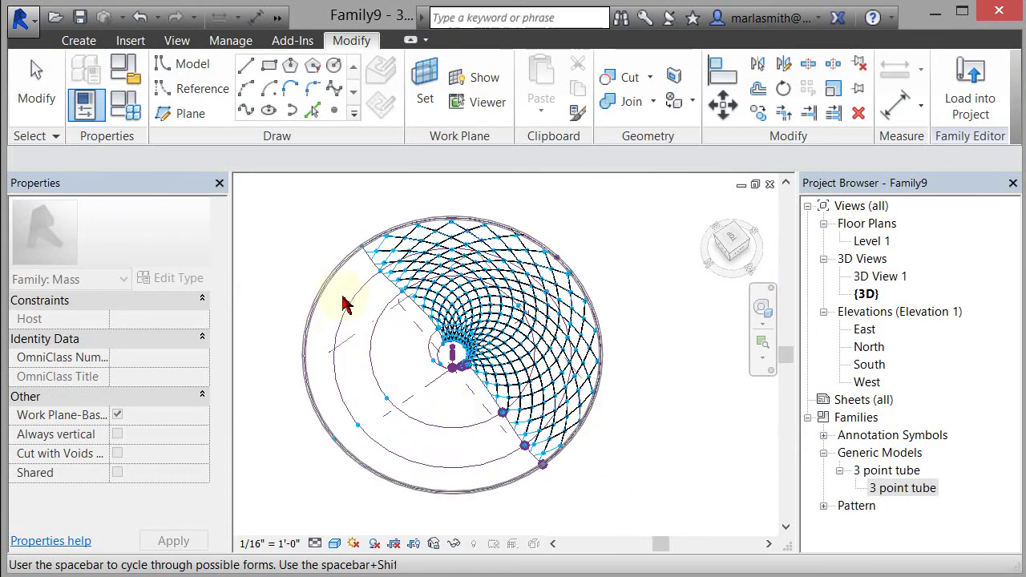
scroll(348, 280, up, 2)
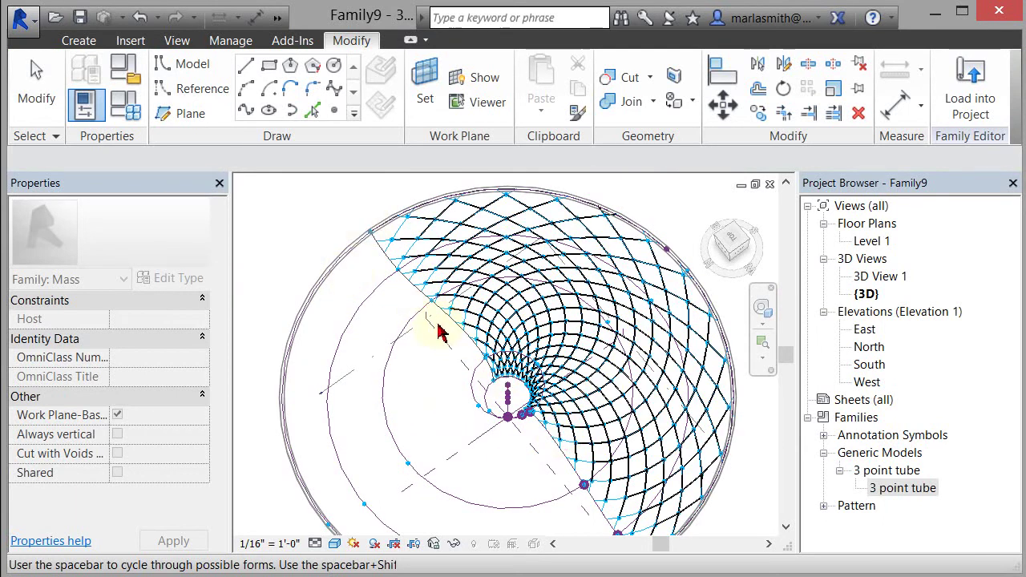
scroll(438, 330, down, 2)
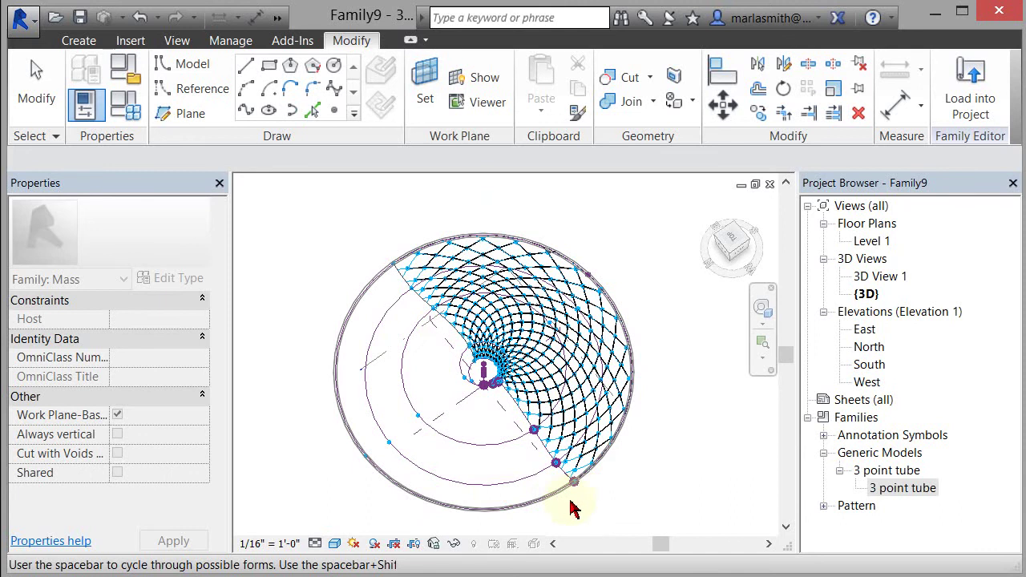
scroll(583, 505, up, 1)
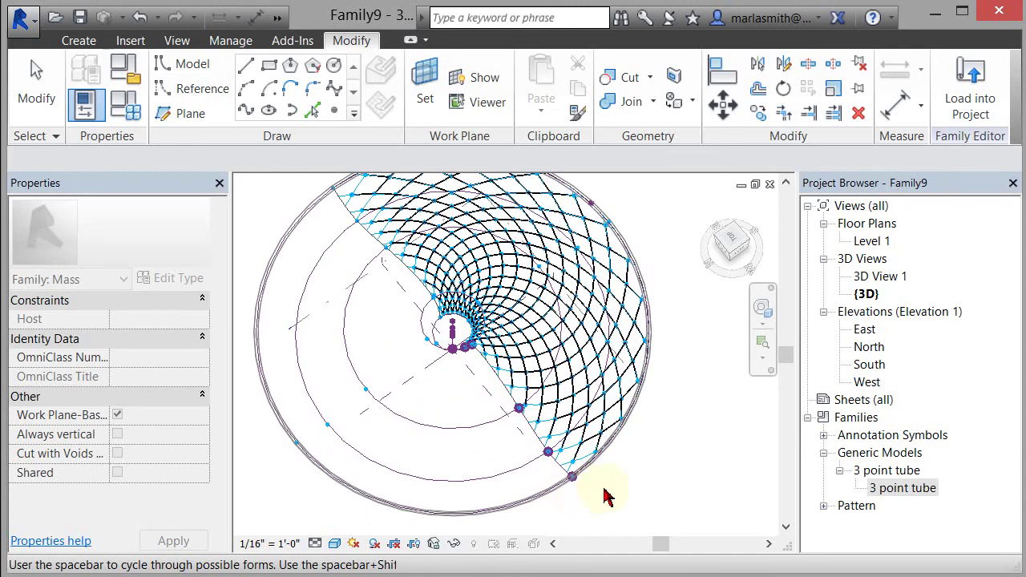
scroll(607, 496, down, 1)
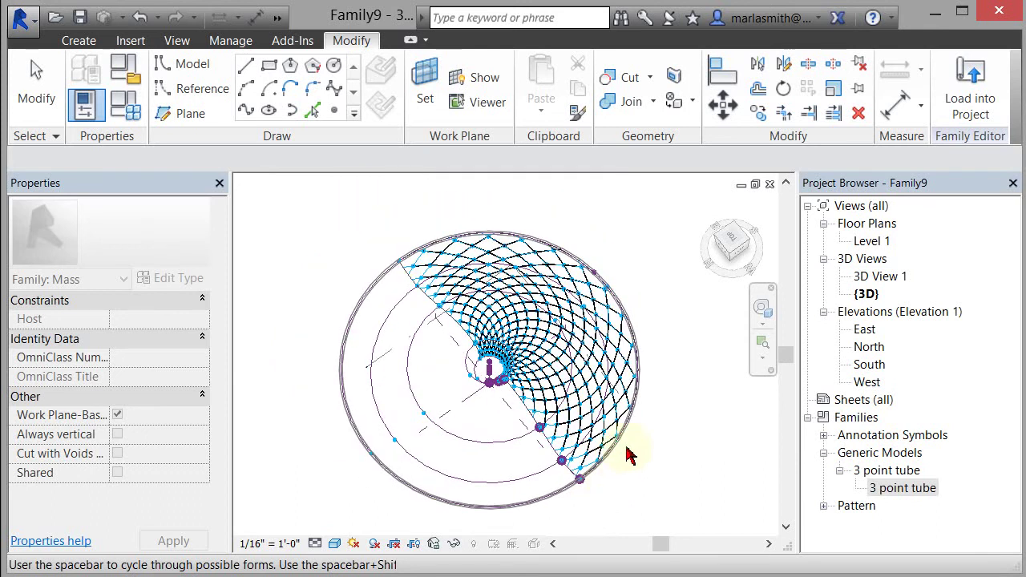
shift+middle_drag(630, 454, 672, 399)
scroll(672, 398, up, 1)
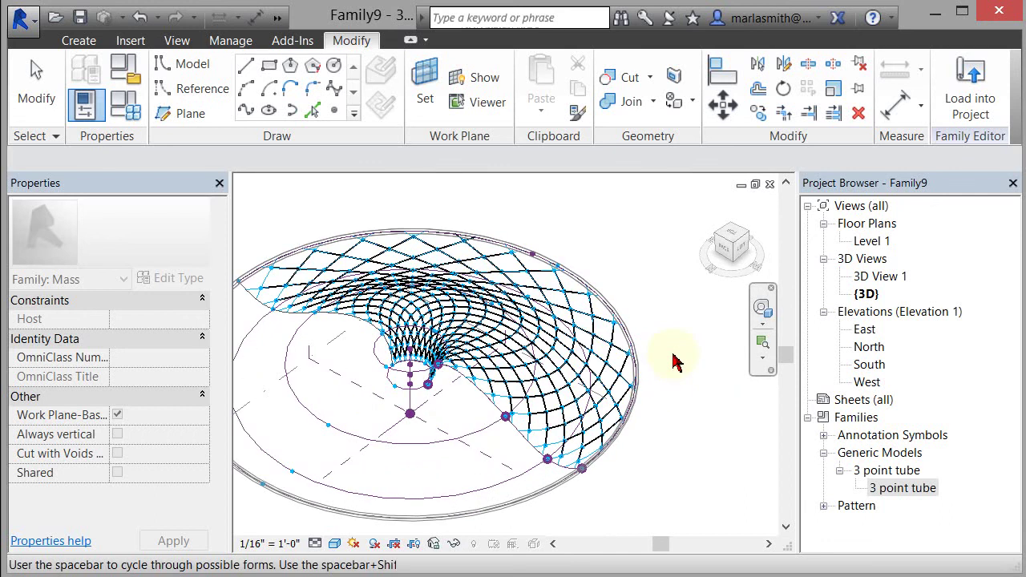